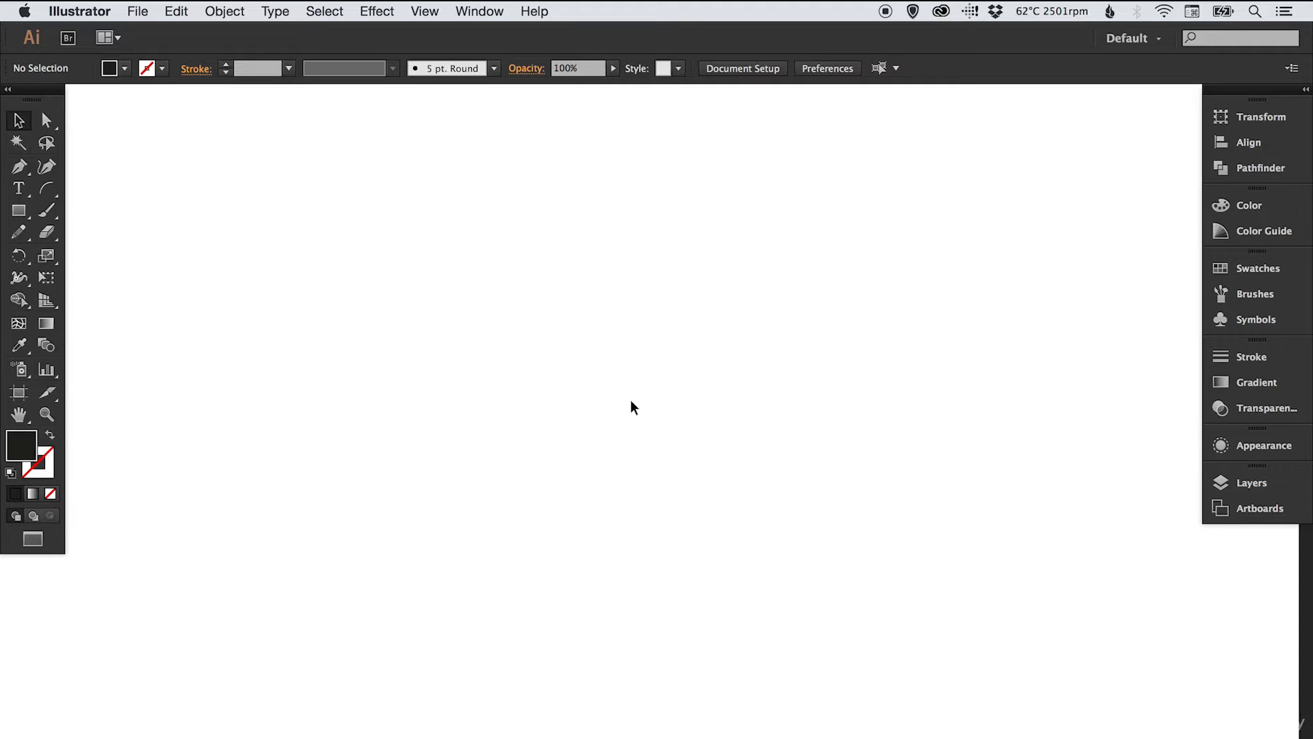
# - Select the Ellipse Tool from the Rectangle tool flyout
pyautogui.click(21, 214)
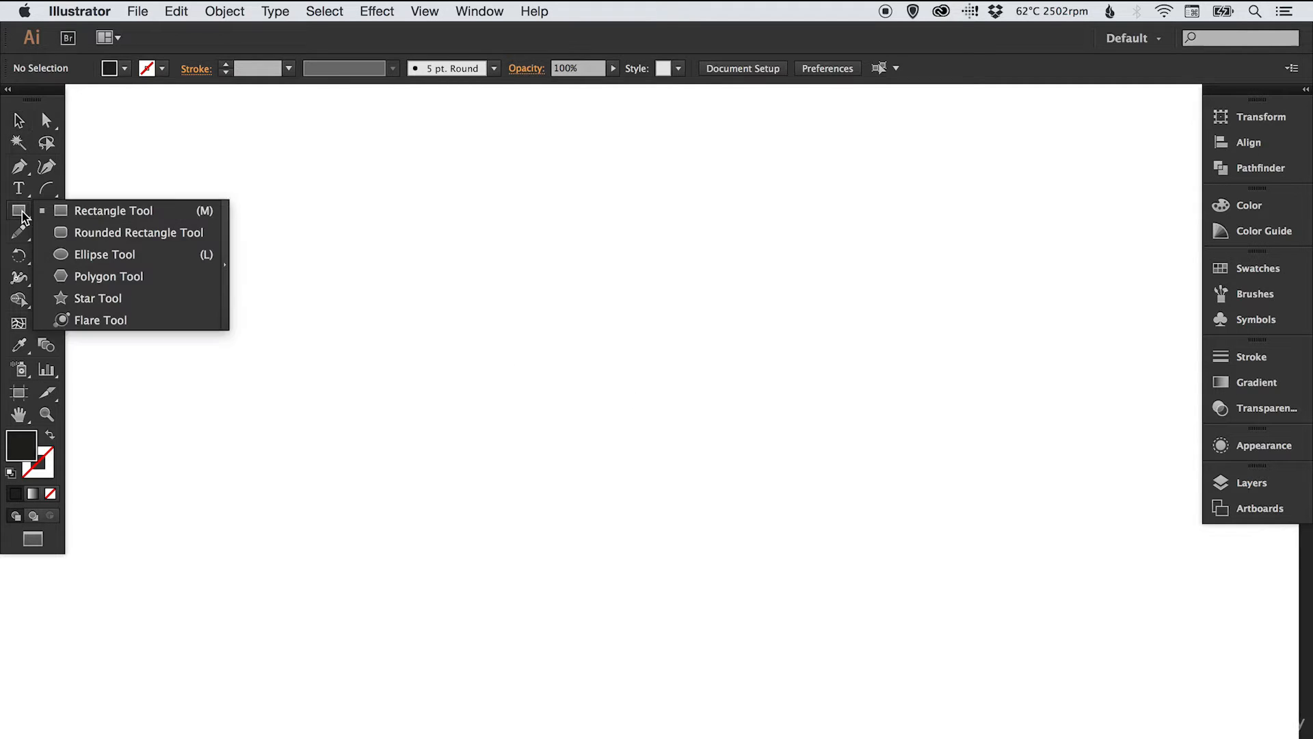
pyautogui.click(100, 251)
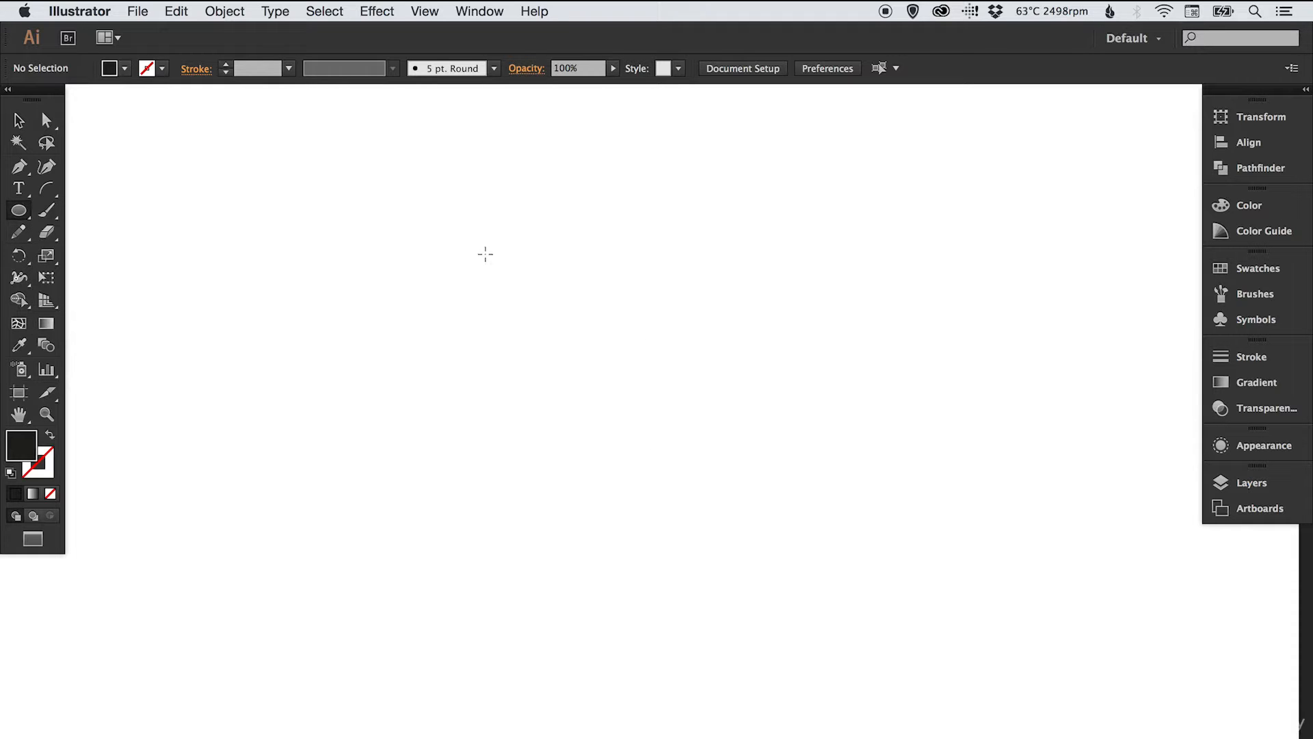
# - Draw a large circle in the canvas middle as a black outline with no fill
pyautogui.moveTo(485, 255); pyautogui.dragTo(797, 604)
pyautogui.press('v')
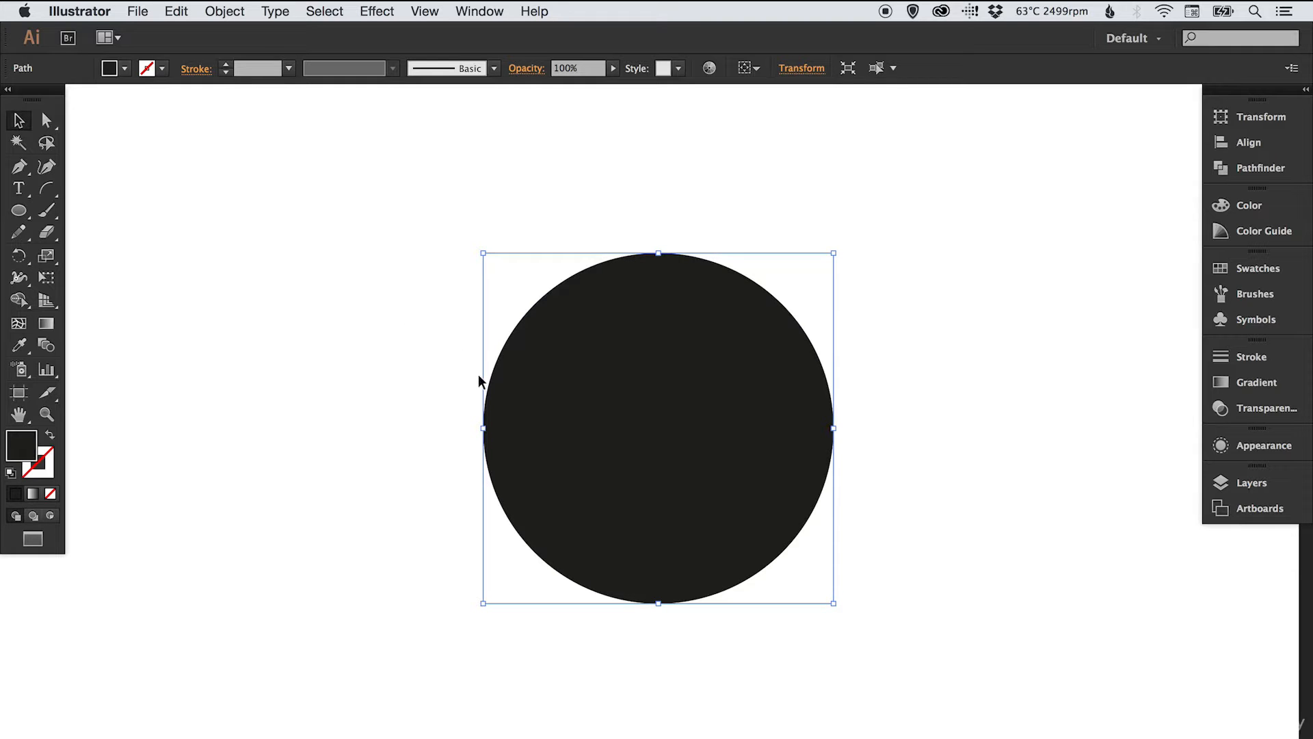
pyautogui.click(51, 438)
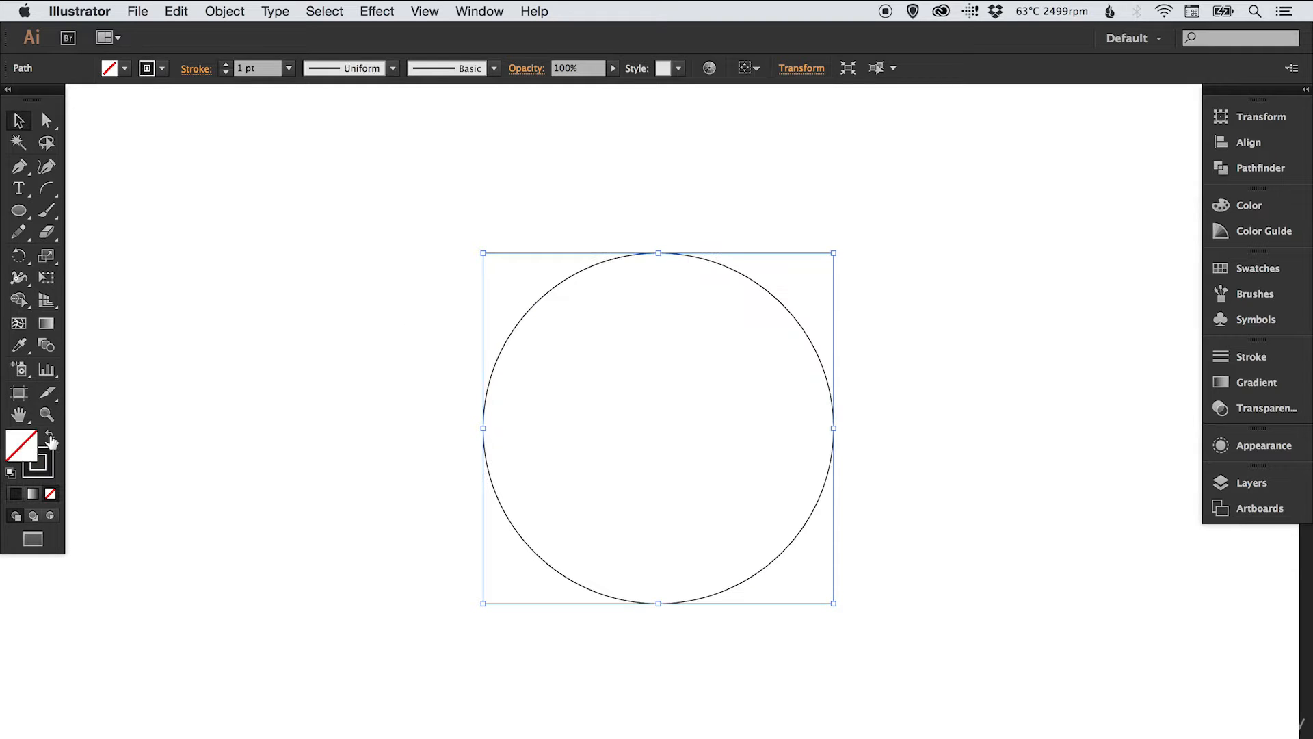
# - Thicken the circle's stroke weight to 60 pt in the Stroke panel
pyautogui.click(1251, 356)
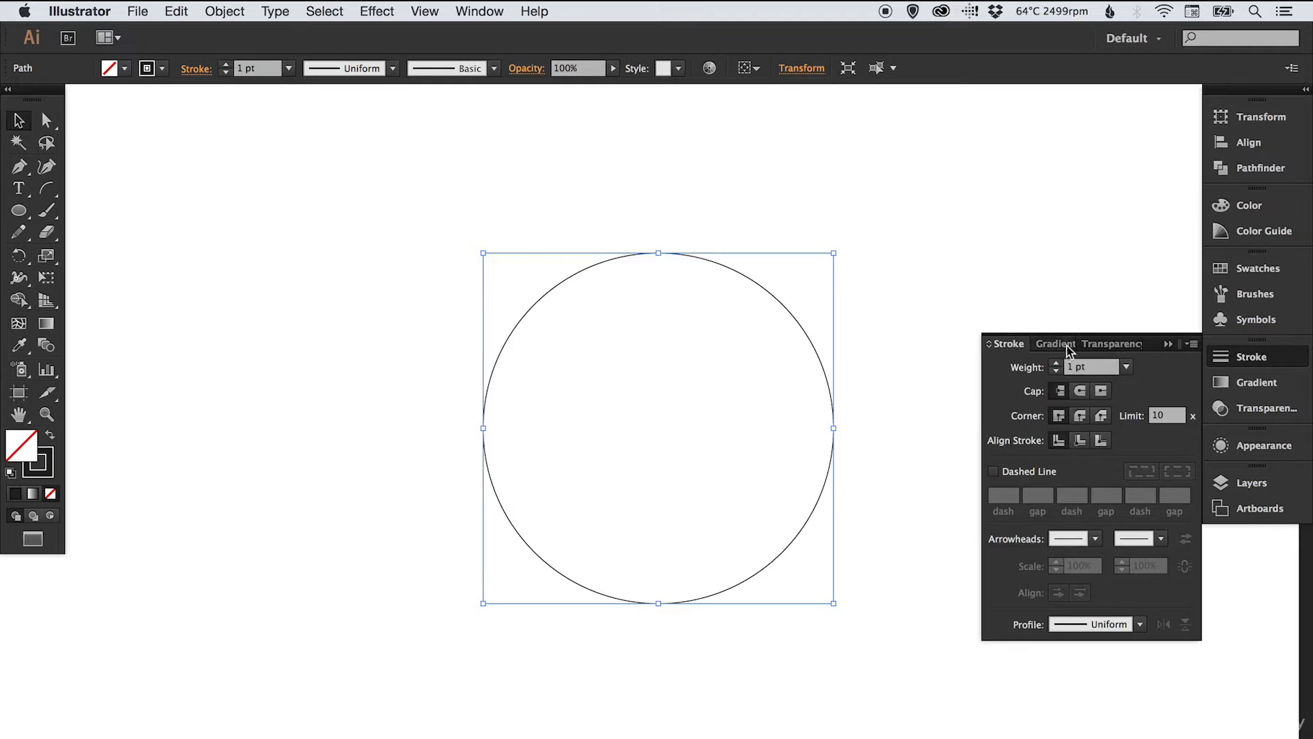
pyautogui.click(1056, 363)
pyautogui.click(1056, 363)
pyautogui.click(1056, 363)
pyautogui.click(1056, 363)
pyautogui.click(1056, 363)
pyautogui.click(1055, 362)
pyautogui.click(1055, 362)
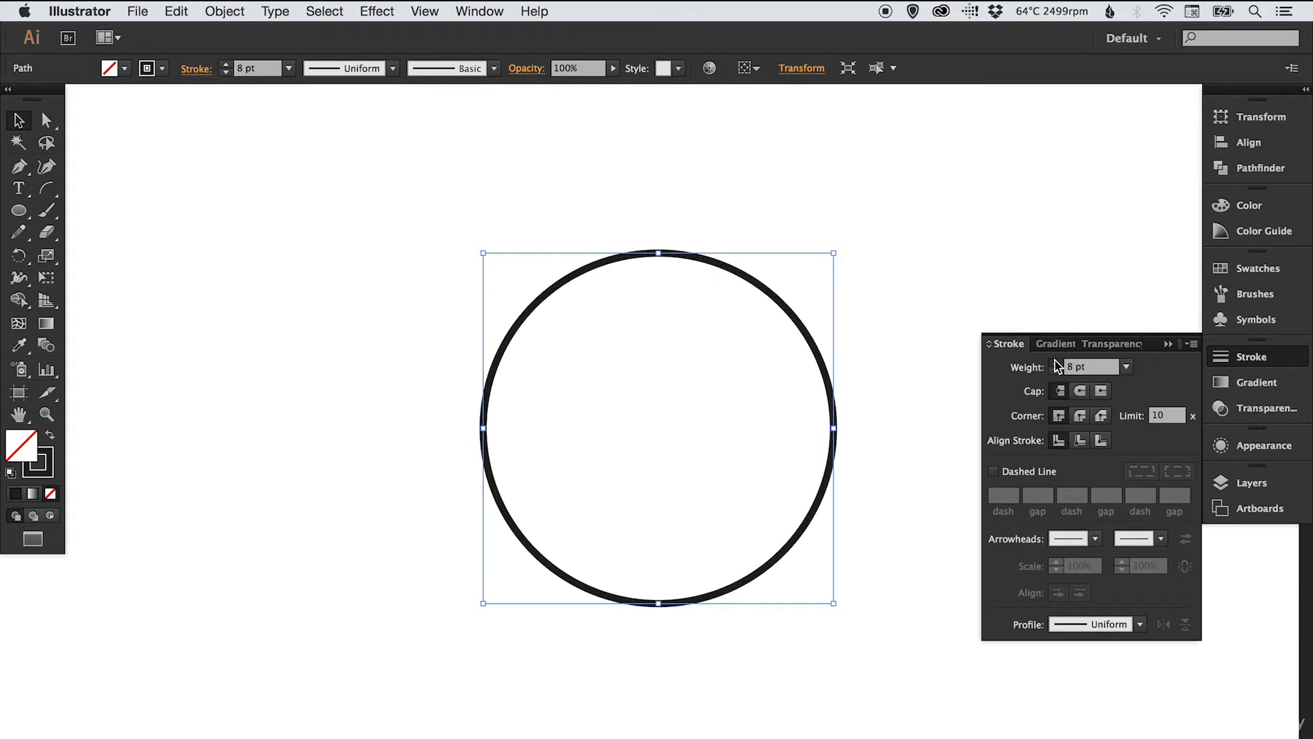
pyautogui.click(1056, 363)
pyautogui.click(1056, 363)
pyautogui.click(1055, 363)
pyautogui.click(1056, 363)
pyautogui.click(1056, 363)
pyautogui.click(1056, 363)
pyautogui.click(1056, 363)
pyautogui.click(1056, 363)
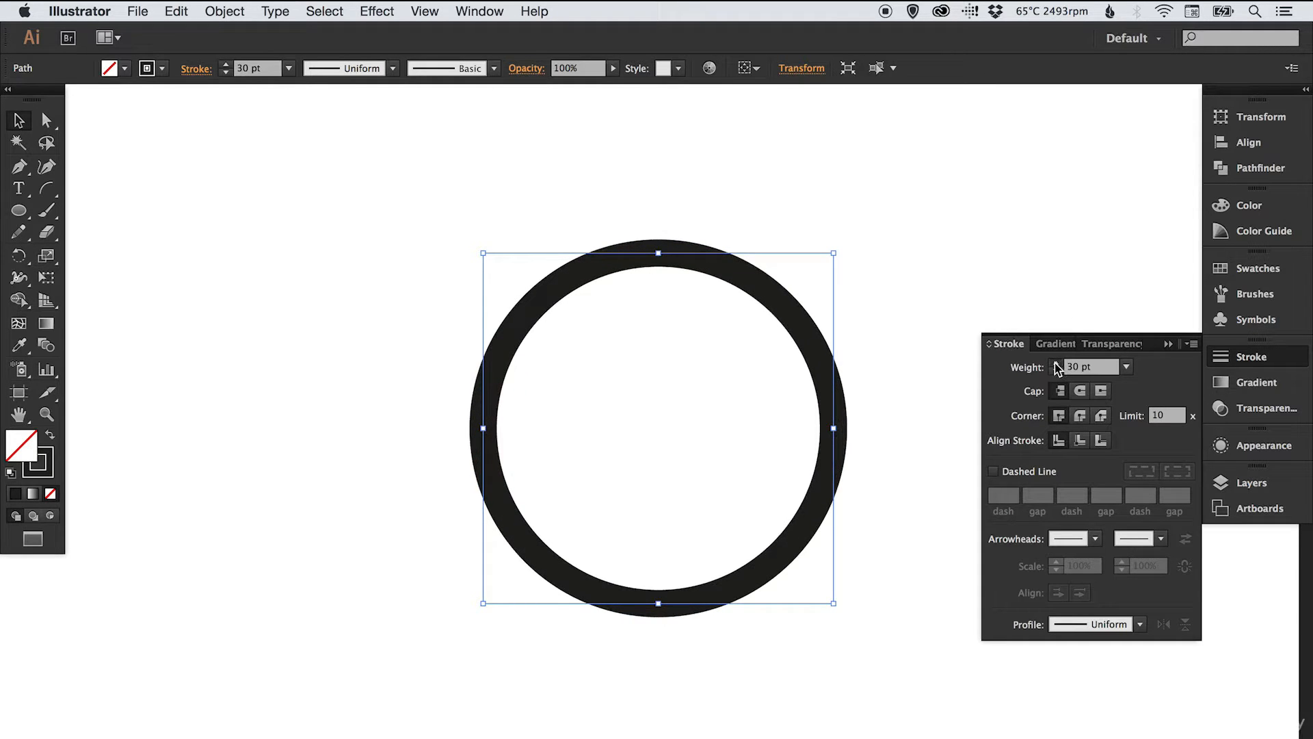
pyautogui.click(1056, 363)
pyautogui.click(1056, 363)
pyautogui.click(1056, 363)
pyautogui.click(1055, 363)
pyautogui.click(1056, 363)
pyautogui.click(1056, 364)
pyautogui.click(1055, 363)
pyautogui.click(1056, 363)
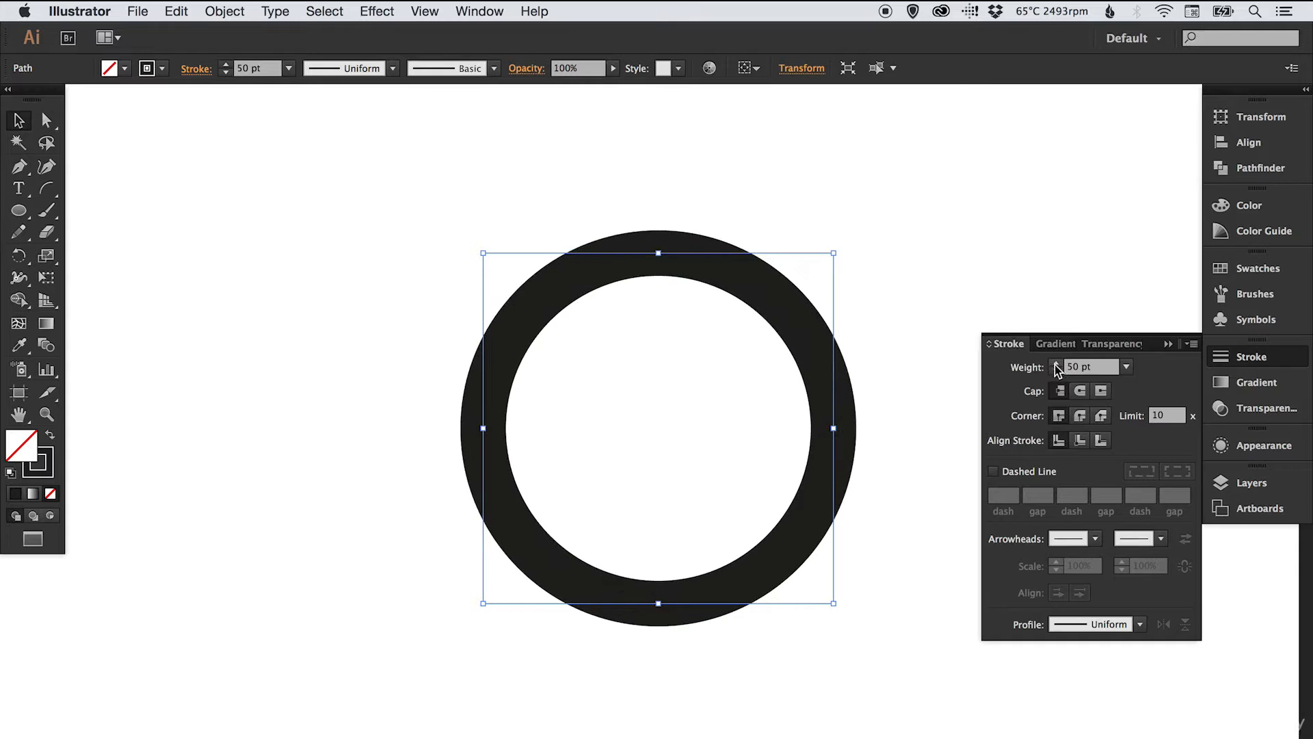
pyautogui.click(1057, 362)
pyautogui.click(1057, 363)
pyautogui.click(1057, 362)
pyautogui.click(1056, 363)
pyautogui.click(1057, 363)
pyautogui.click(1057, 362)
pyautogui.click(1057, 363)
pyautogui.click(1057, 363)
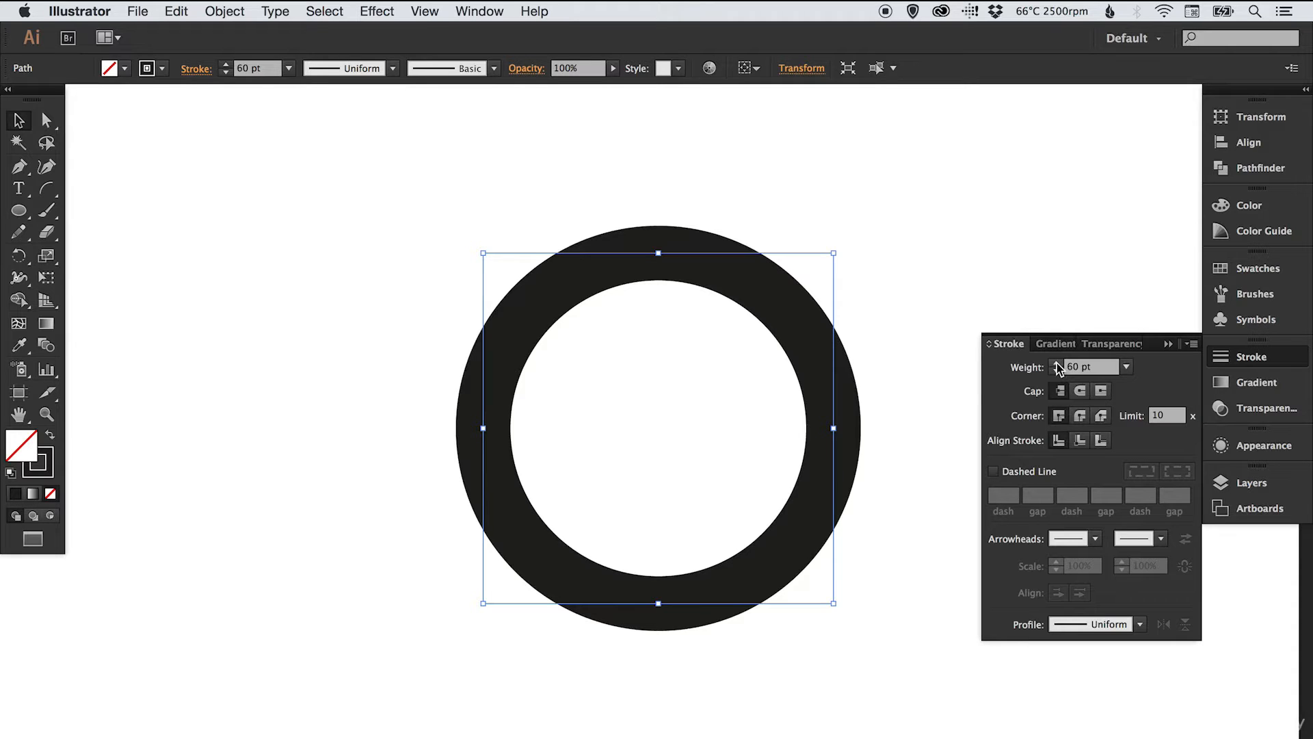
pyautogui.click(1230, 358)
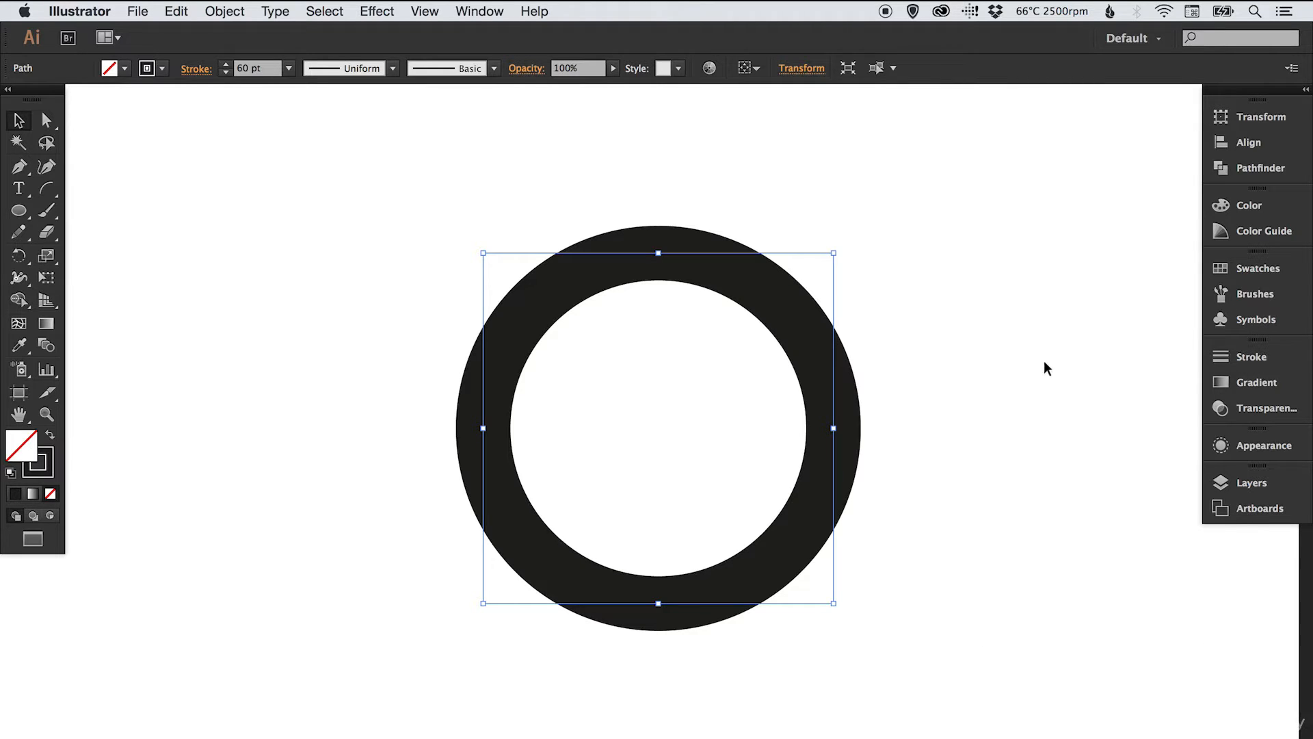
pyautogui.click(1028, 369)
# - Raise the ring's stroke weight to 100 pt
pyautogui.click(541, 272)
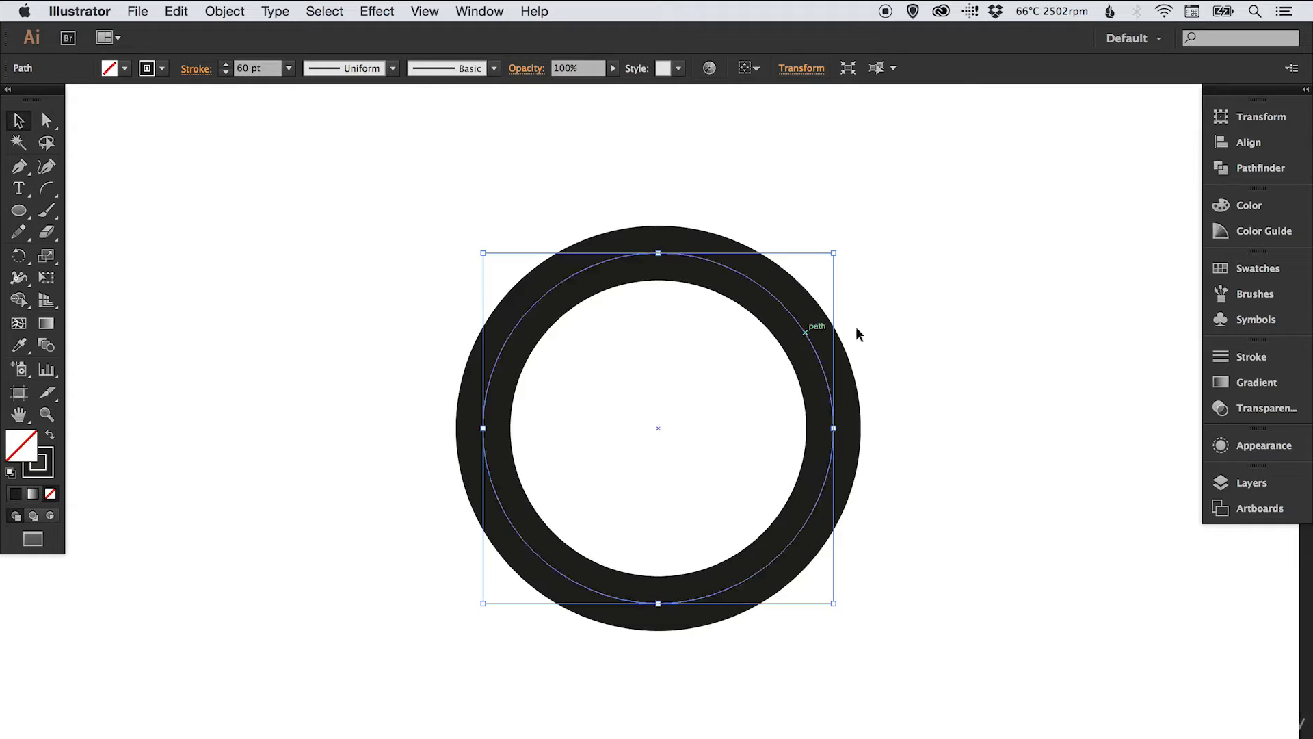
pyautogui.click(1244, 356)
pyautogui.doubleClick(1098, 367)
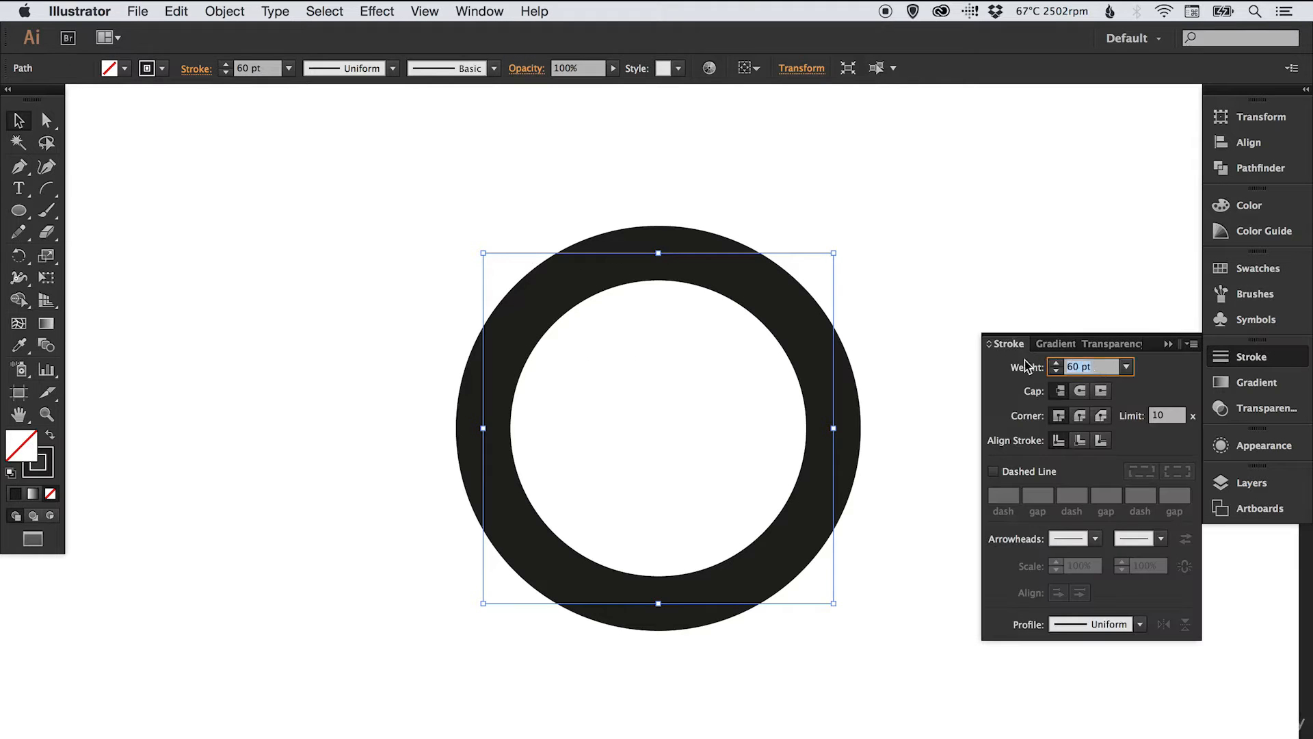
pyautogui.write('100')
pyautogui.press('Return')
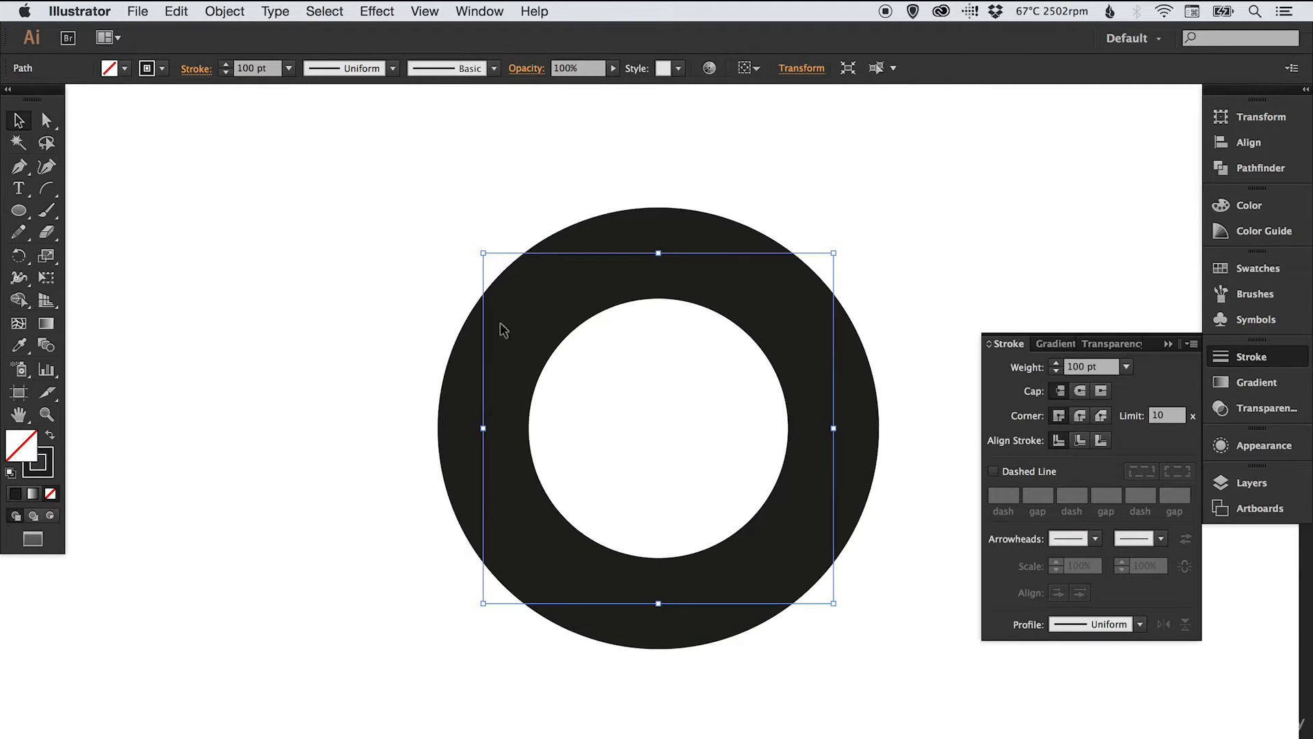
pyautogui.click(364, 309)
pyautogui.click(1238, 357)
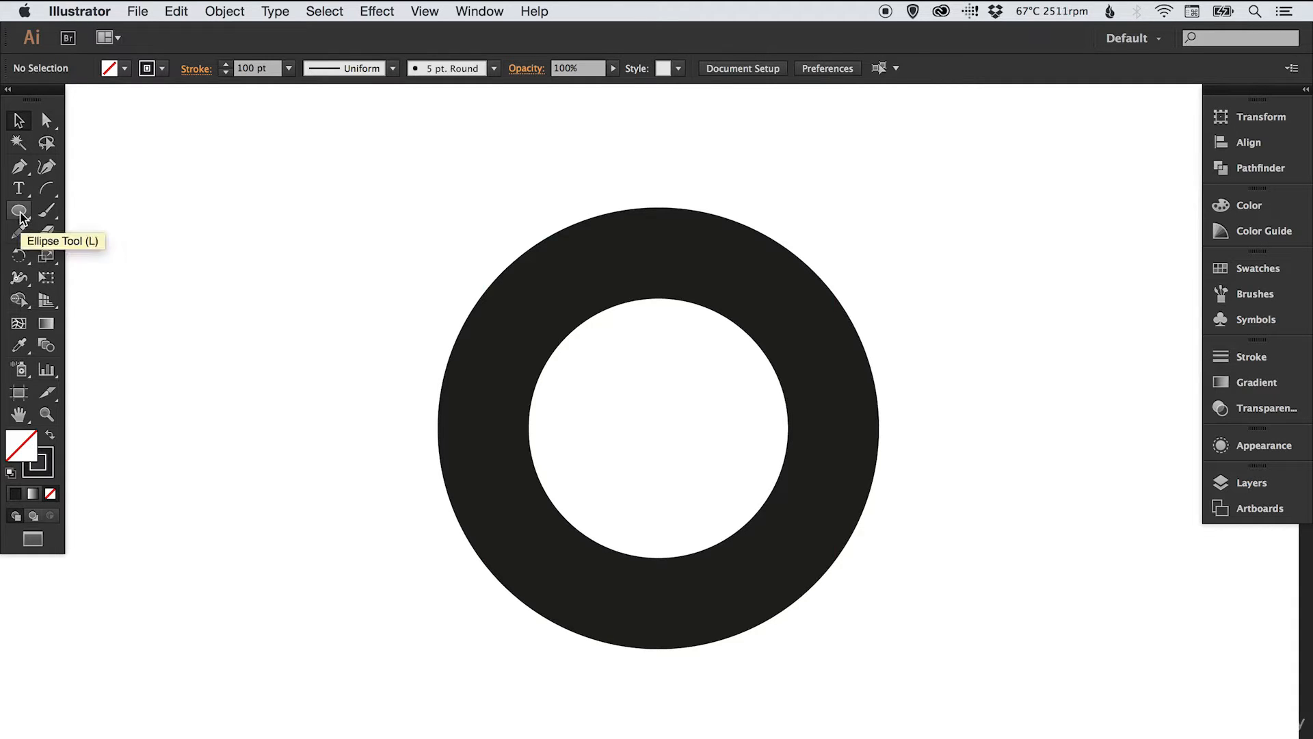
# - Draw a small square above-left of the ring with black fill and no stroke
pyautogui.moveTo(21, 217); pyautogui.dragTo(87, 216)
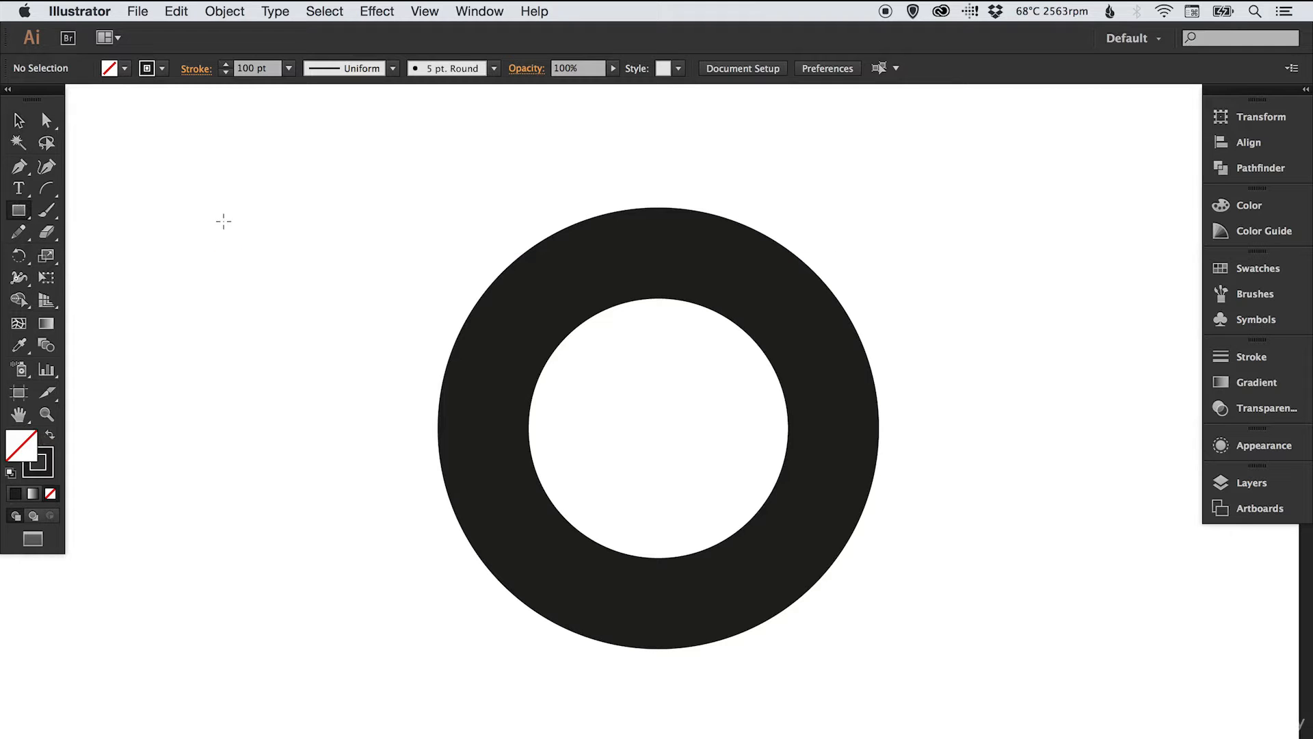
pyautogui.moveTo(230, 199)
pyautogui.mouseDown()
pyautogui.moveTo(284, 252)
pyautogui.moveTo(315, 316)
pyautogui.mouseUp()
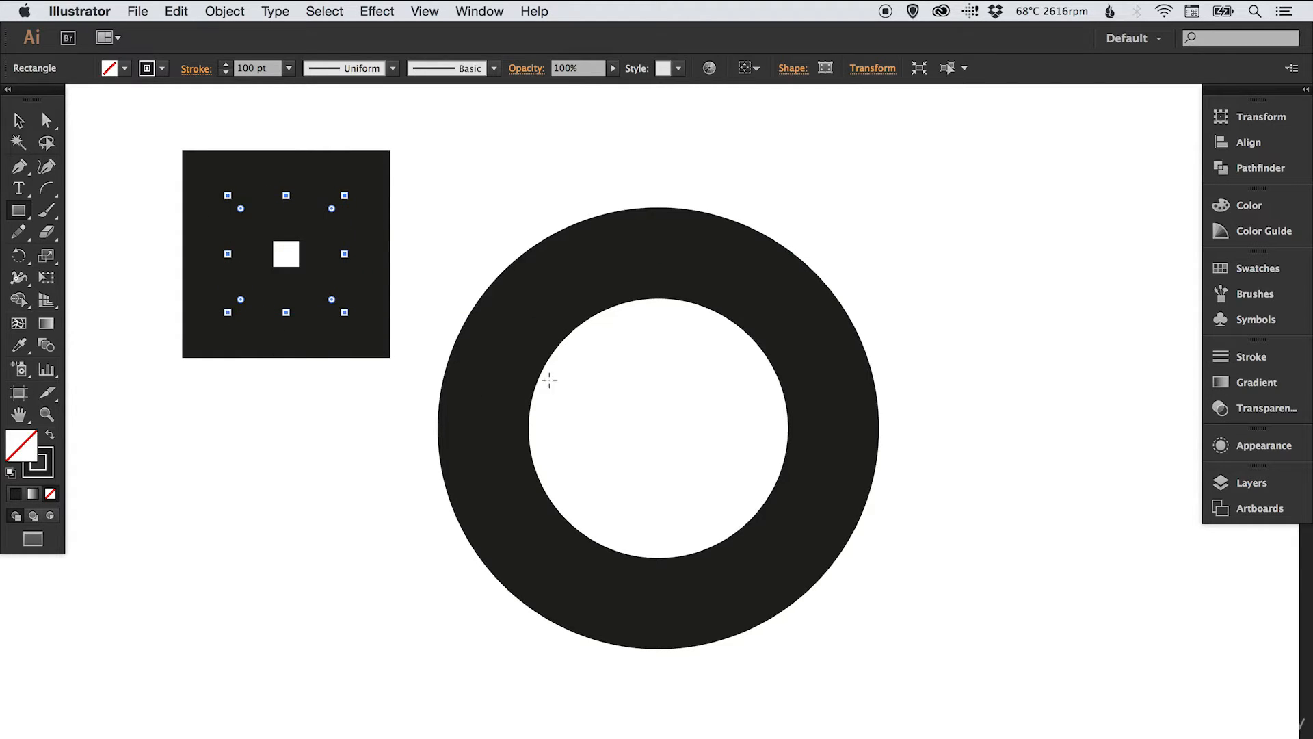
pyautogui.click(50, 440)
pyautogui.press('v')
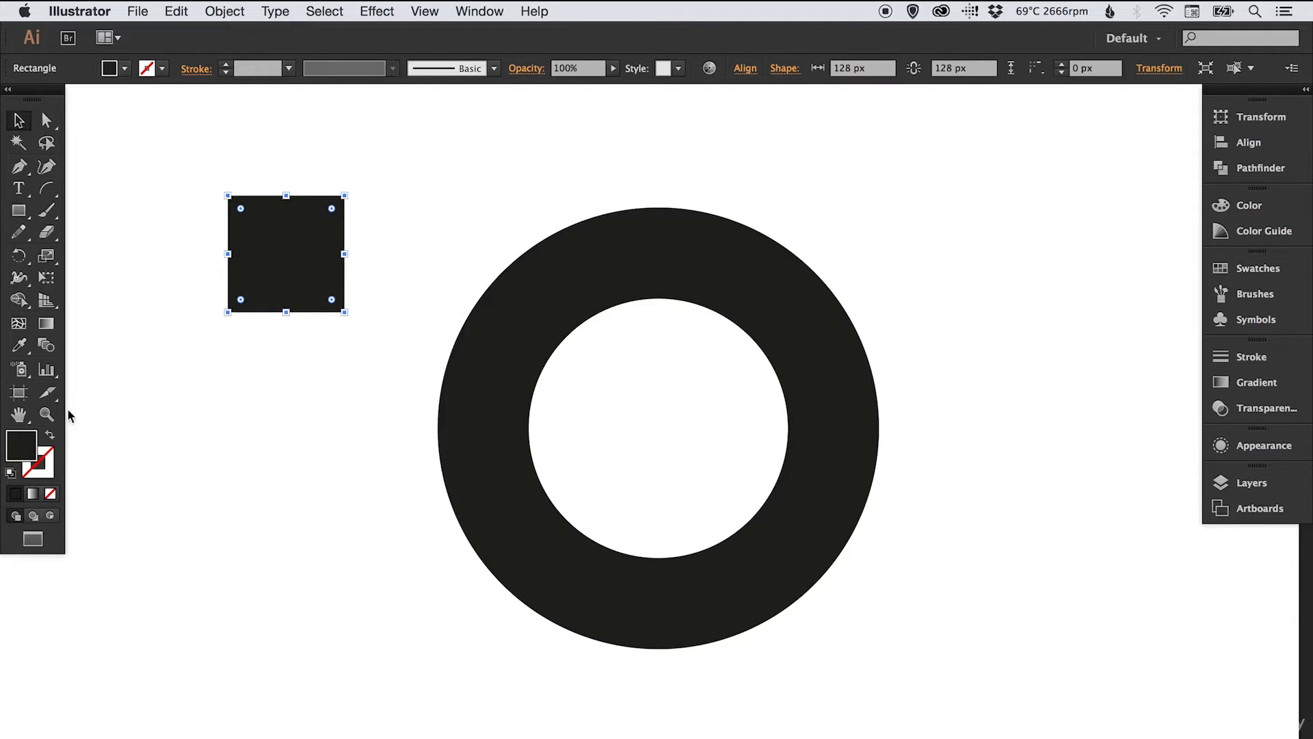
pyautogui.press('super+h')
pyautogui.click(150, 279)
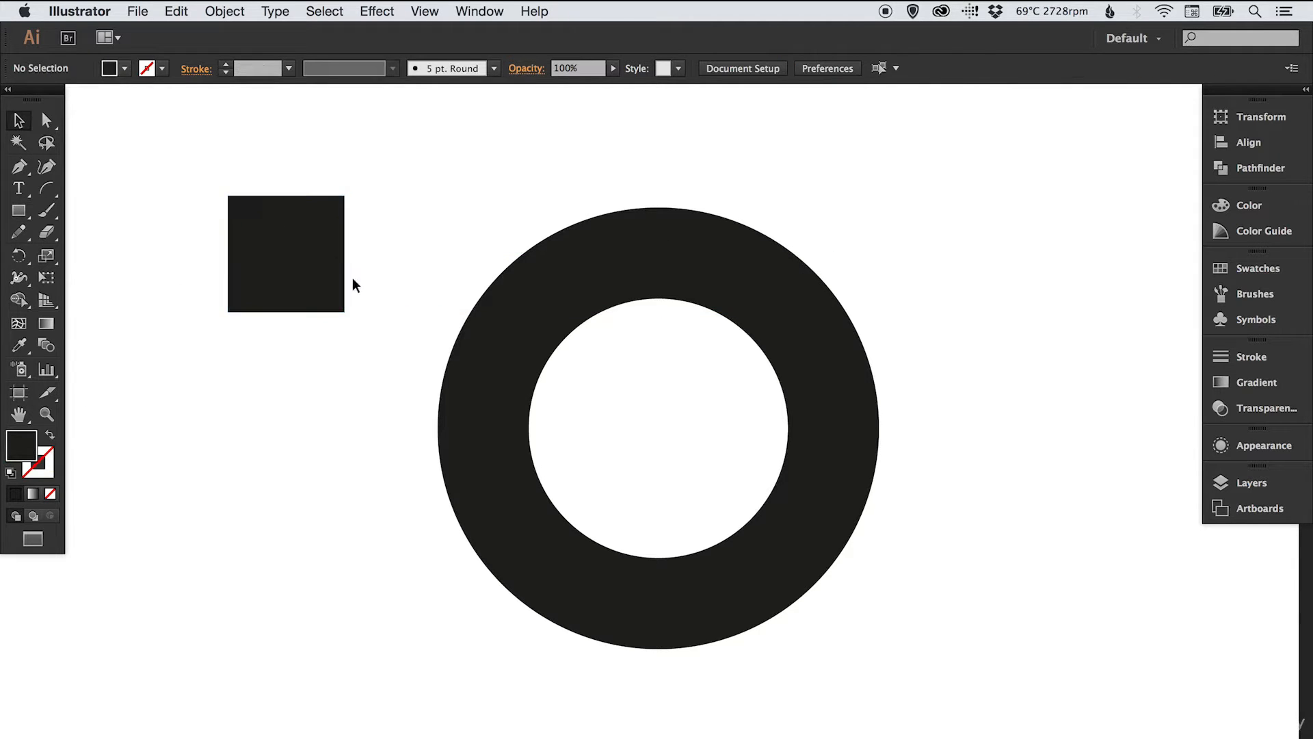
pyautogui.press('a')
# - Scale the square's top two anchors inward into a trapezoid and move it onto the ring's top
pyautogui.moveTo(200, 173); pyautogui.dragTo(373, 226)
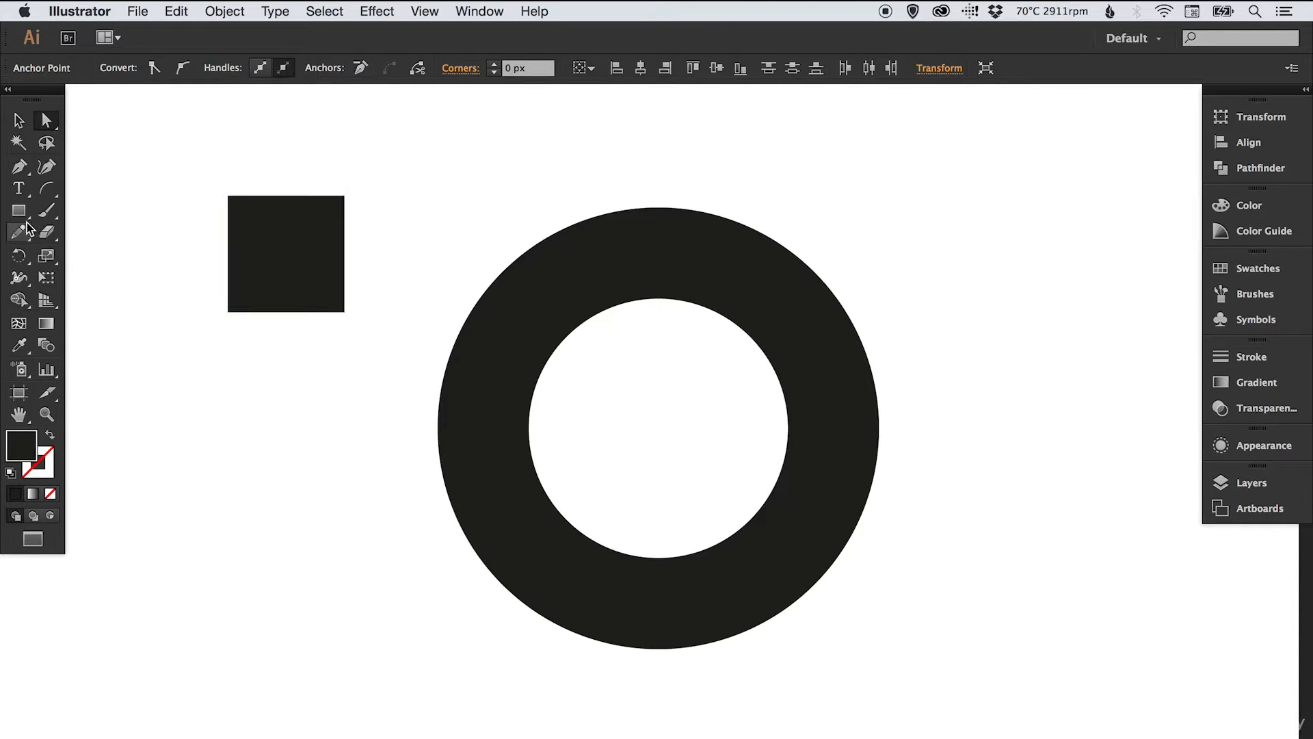
pyautogui.click(48, 256)
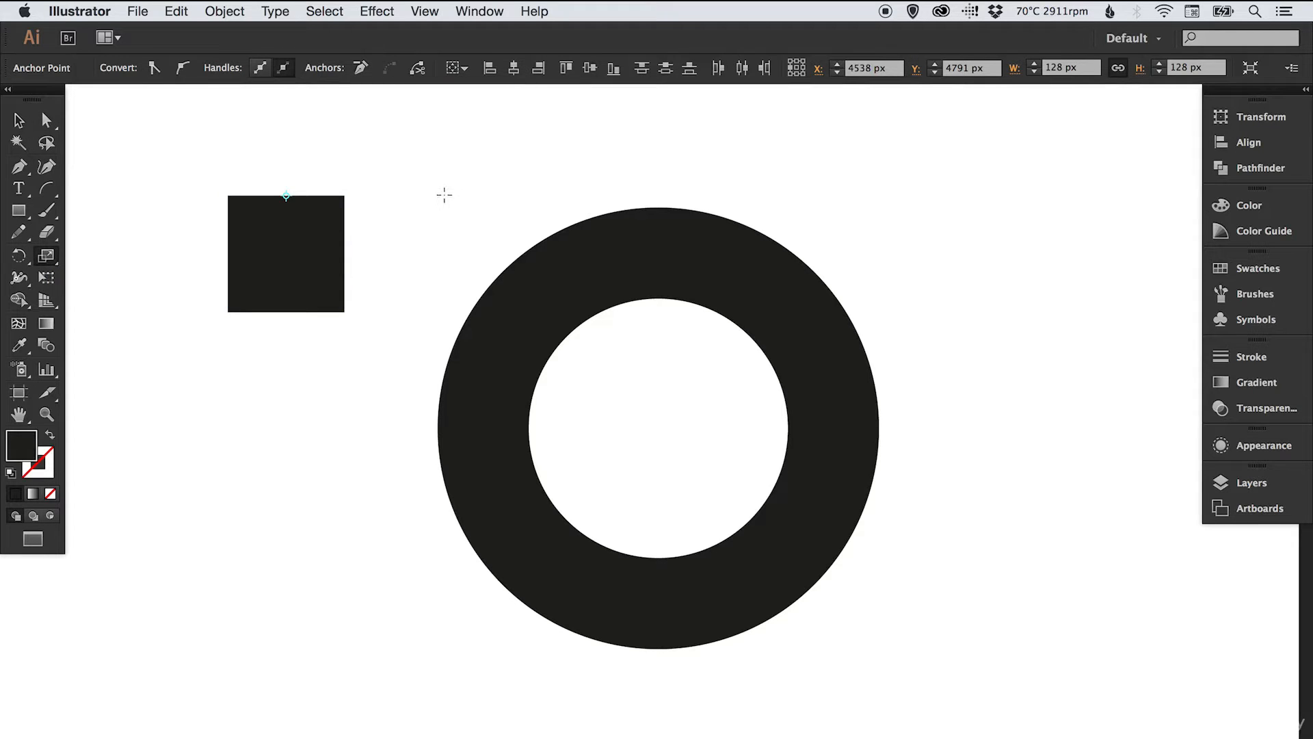
pyautogui.moveTo(444, 199); pyautogui.dragTo(444, 199)
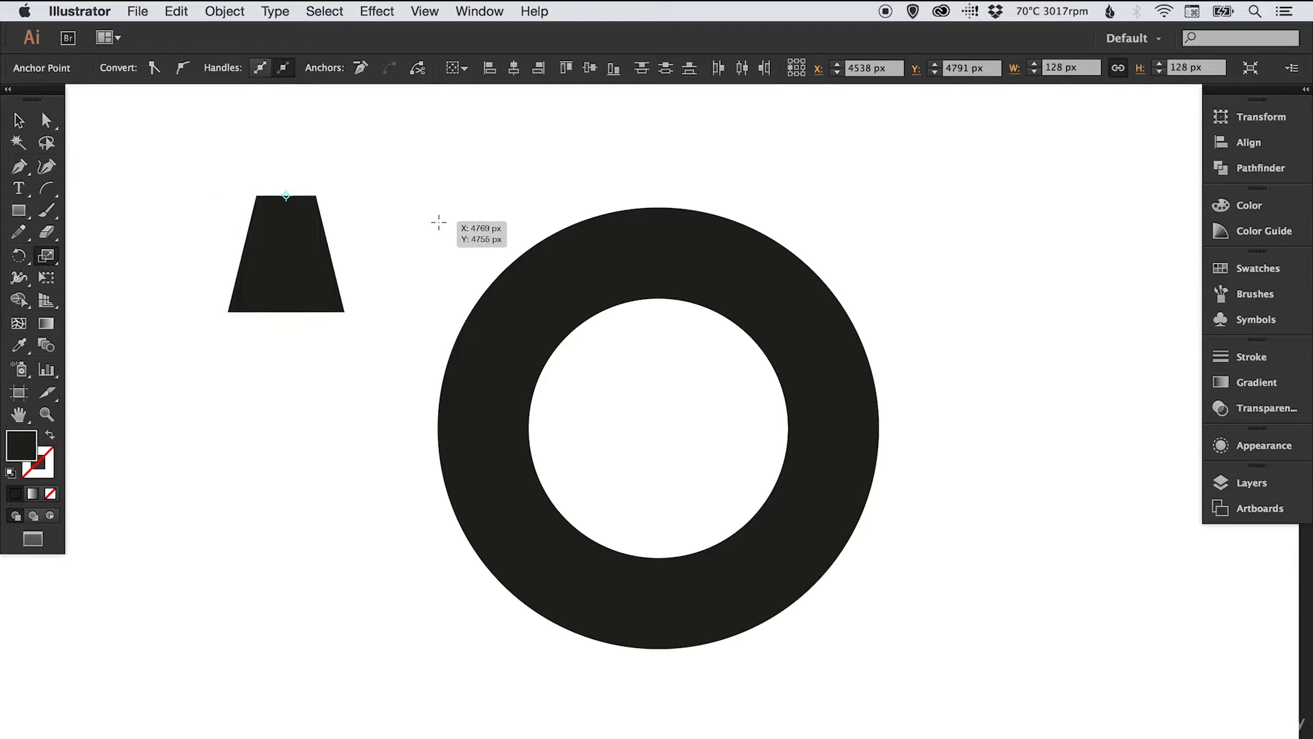
pyautogui.press('v')
pyautogui.click(409, 193)
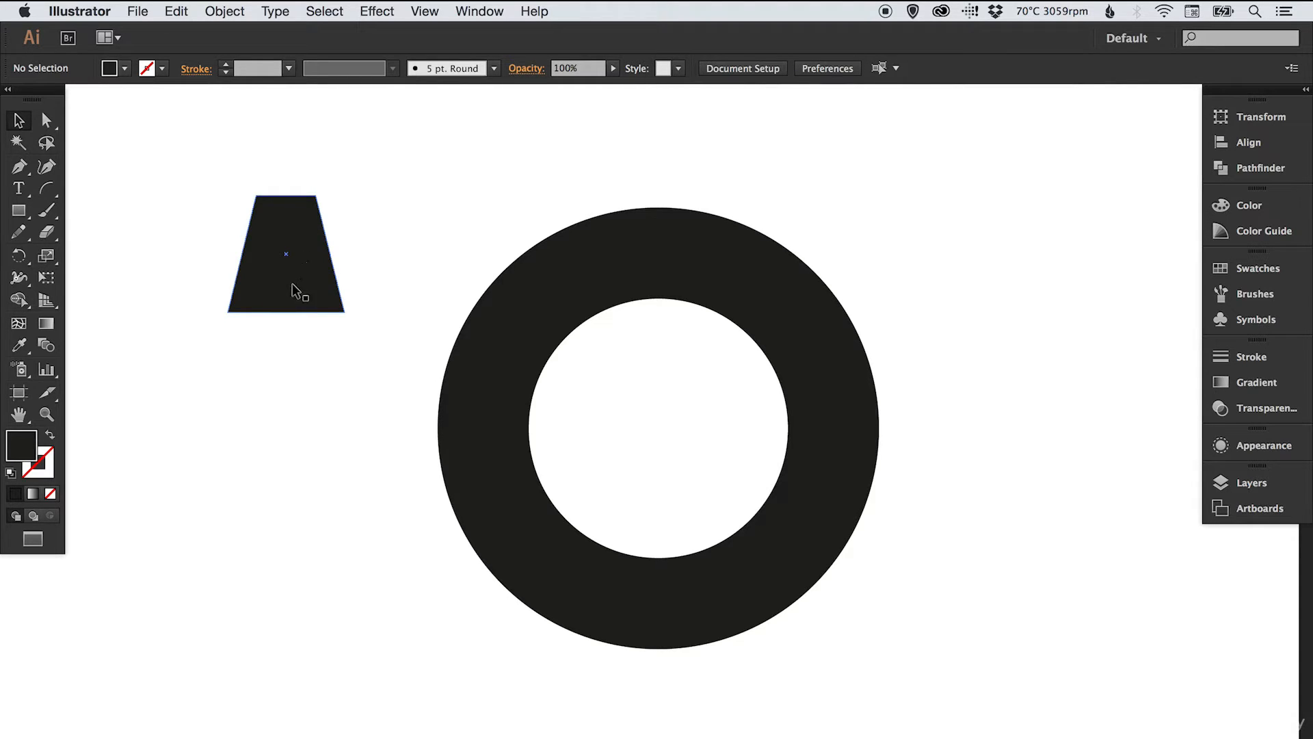
pyautogui.moveTo(290, 286); pyautogui.dragTo(658, 290)
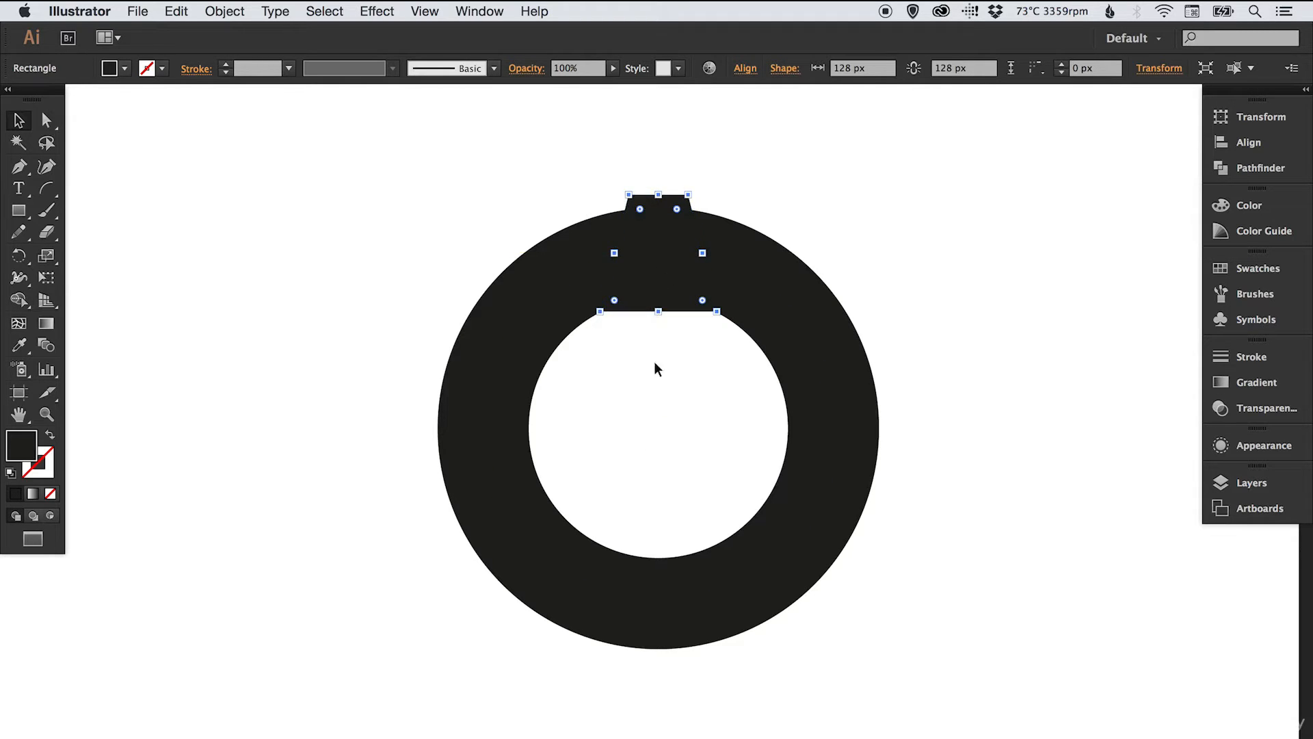
# - Raise the trapezoid so it juts above the ring's top centre, then recentre the view
pyautogui.moveTo(657, 288); pyautogui.dragTo(660, 223)
pyautogui.click(981, 223)
pyautogui.press('space')
pyautogui.moveTo(933, 248); pyautogui.dragTo(898, 284)
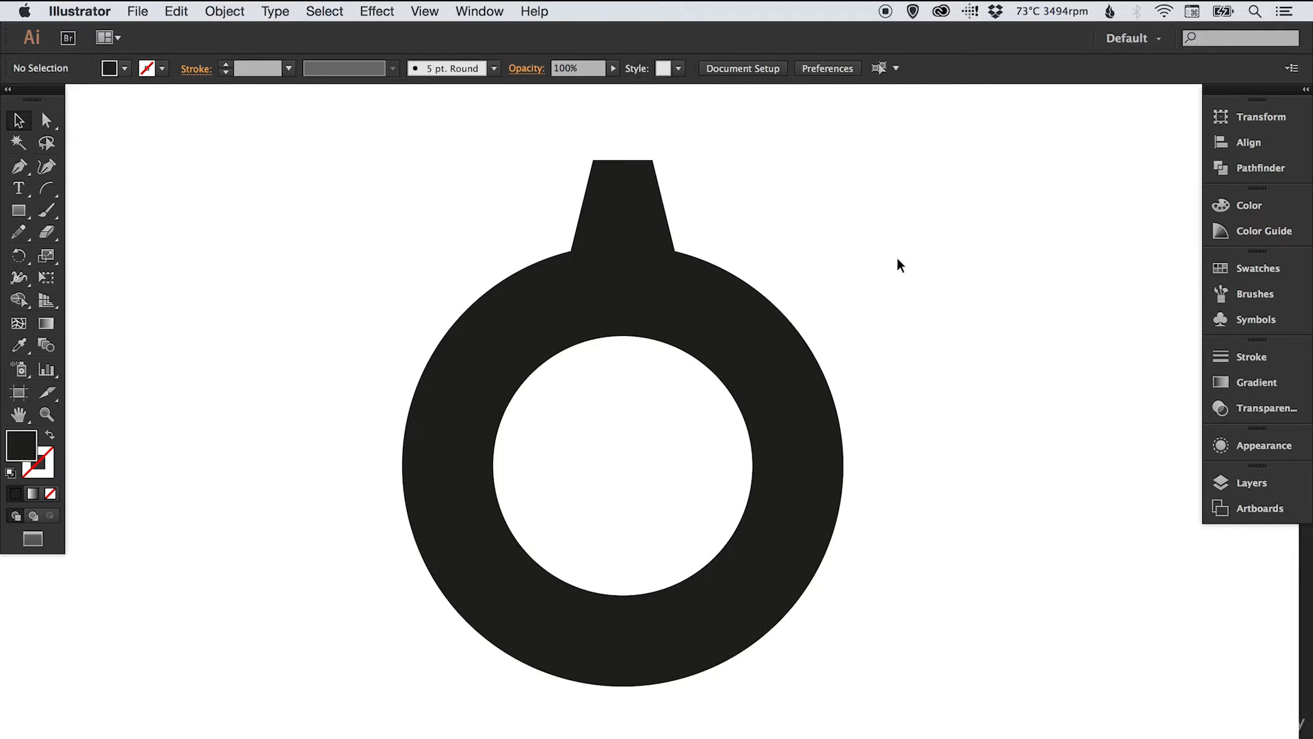
# - Copy the trapezoid tooth and paste a duplicate in place
pyautogui.click(621, 196)
pyautogui.click(194, 12)
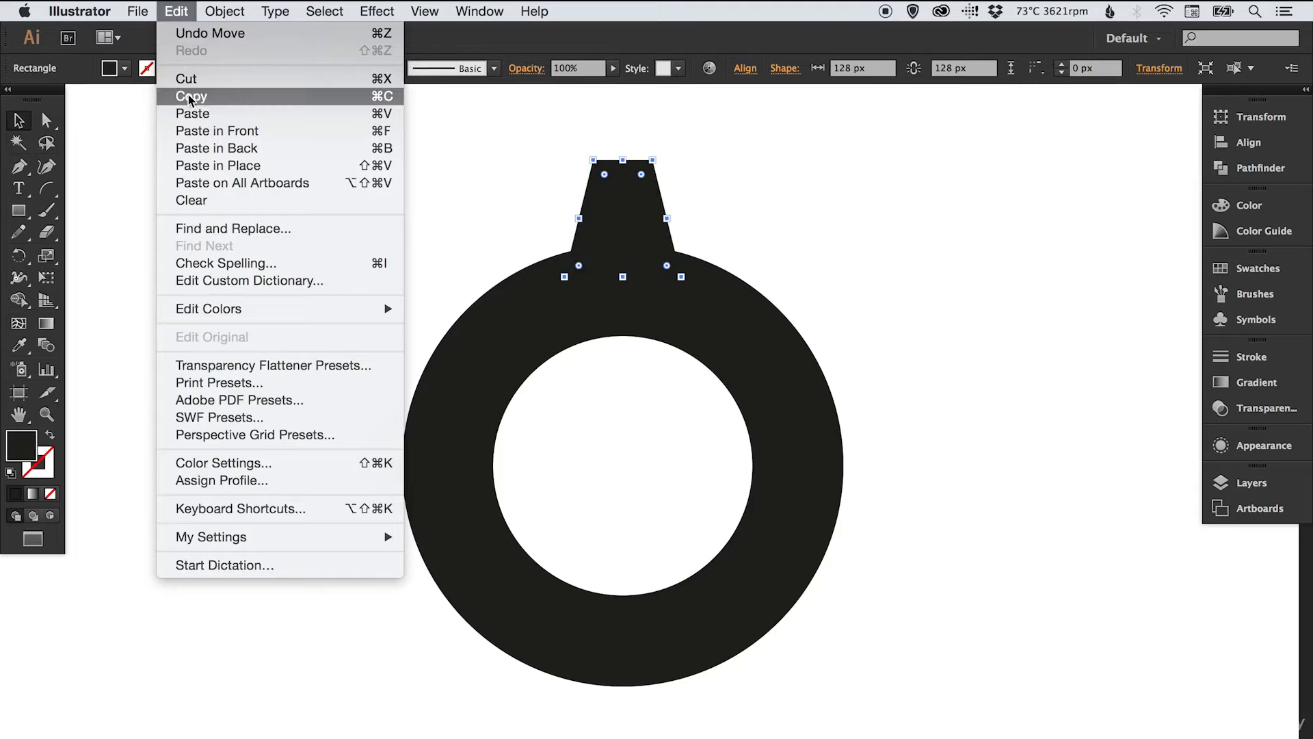
pyautogui.click(190, 96)
pyautogui.click(178, 11)
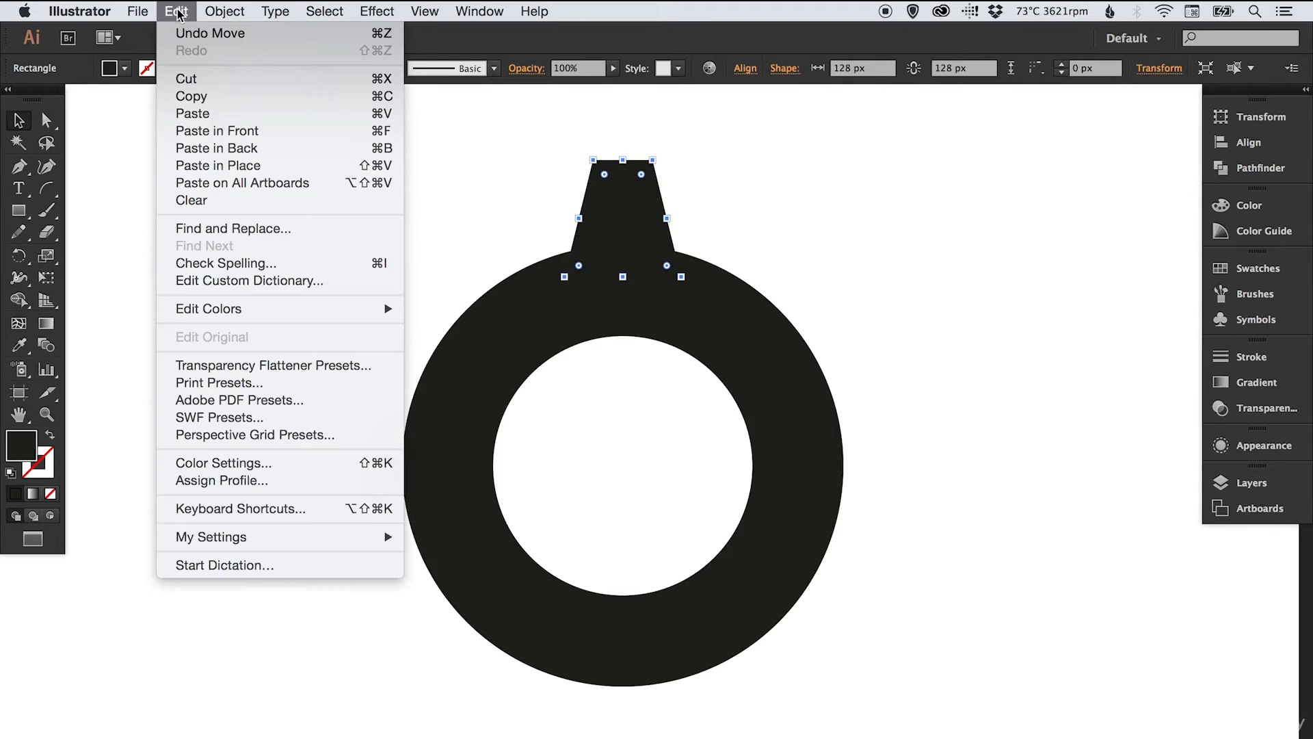
pyautogui.click(211, 166)
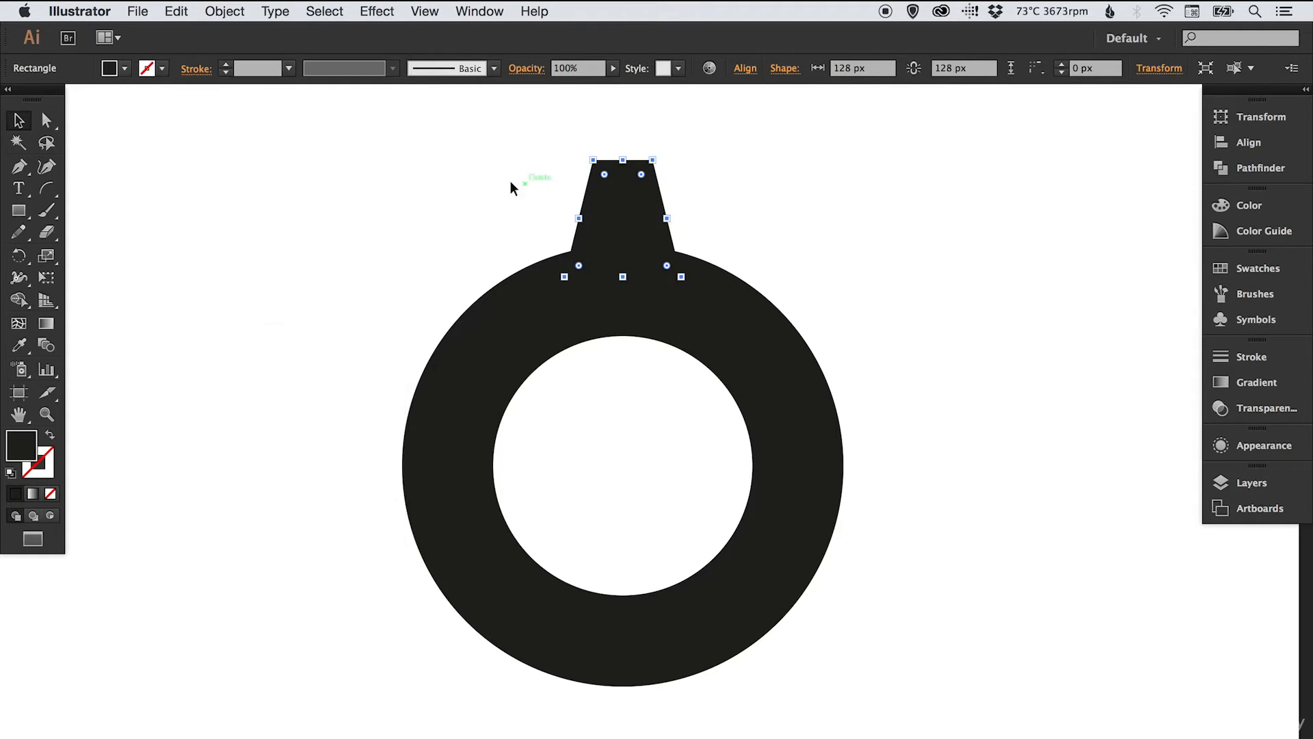
# - Reflect the copy across the horizontal axis and move it to the ring's bottom edge
pyautogui.click(229, 12)
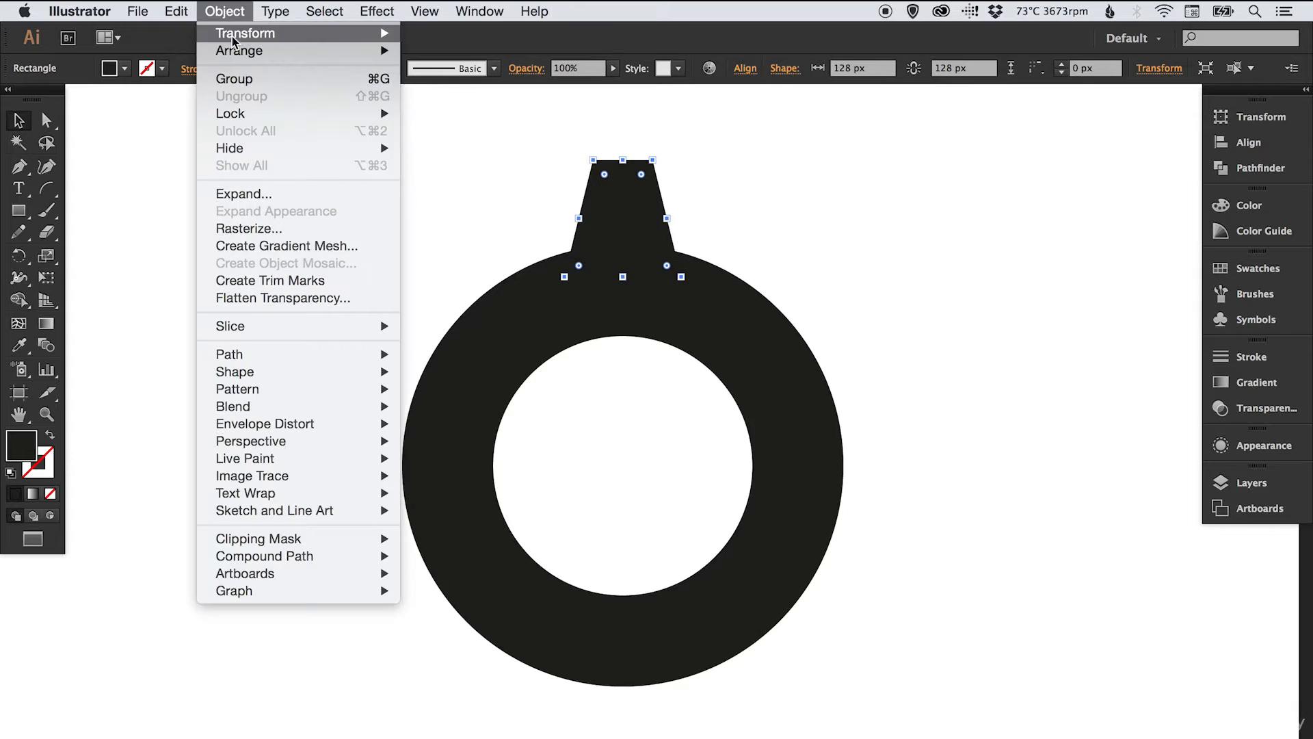
pyautogui.moveTo(236, 34)
pyautogui.click(460, 102)
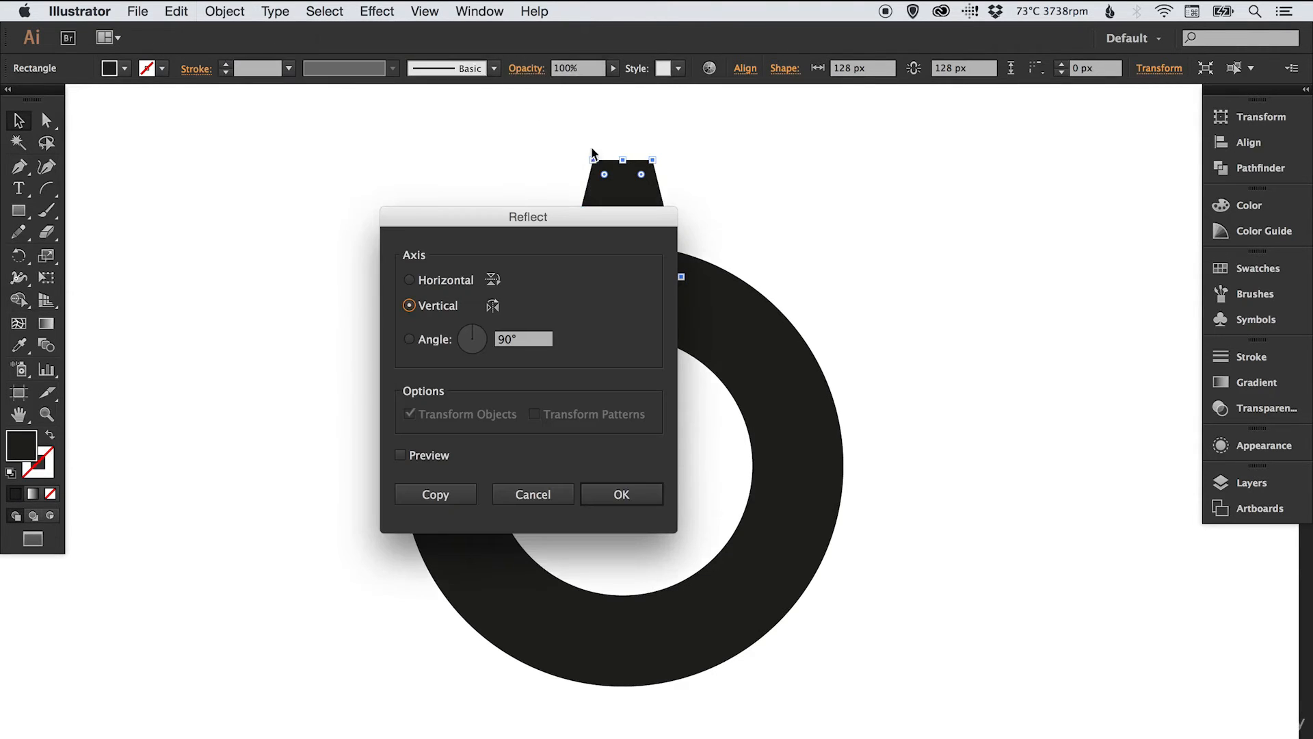
pyautogui.click(411, 281)
pyautogui.click(628, 500)
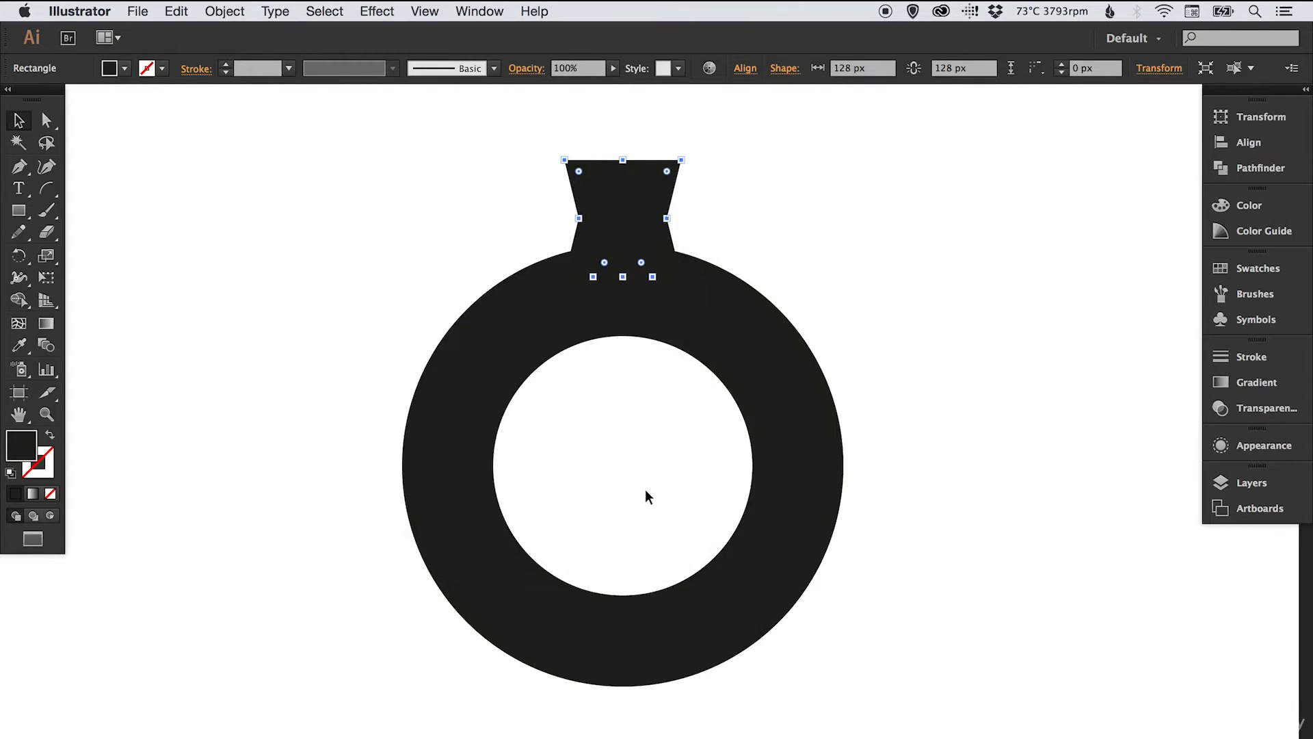
pyautogui.moveTo(664, 188); pyautogui.dragTo(669, 658)
pyautogui.click(947, 396)
pyautogui.moveTo(782, 445)
pyautogui.mouseDown()
pyautogui.moveTo(780, 357)
pyautogui.moveTo(797, 451)
pyautogui.mouseUp()
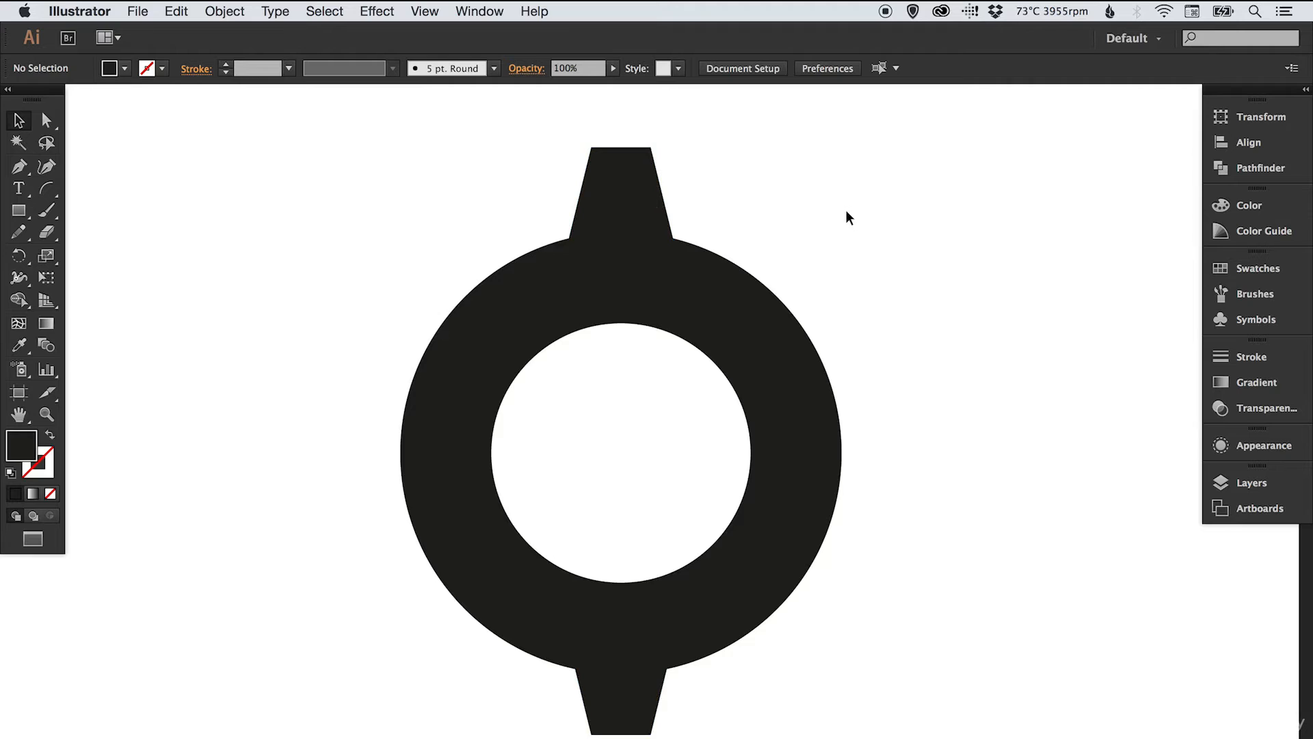
# - Group the top and bottom spikes together
pyautogui.click(622, 175)
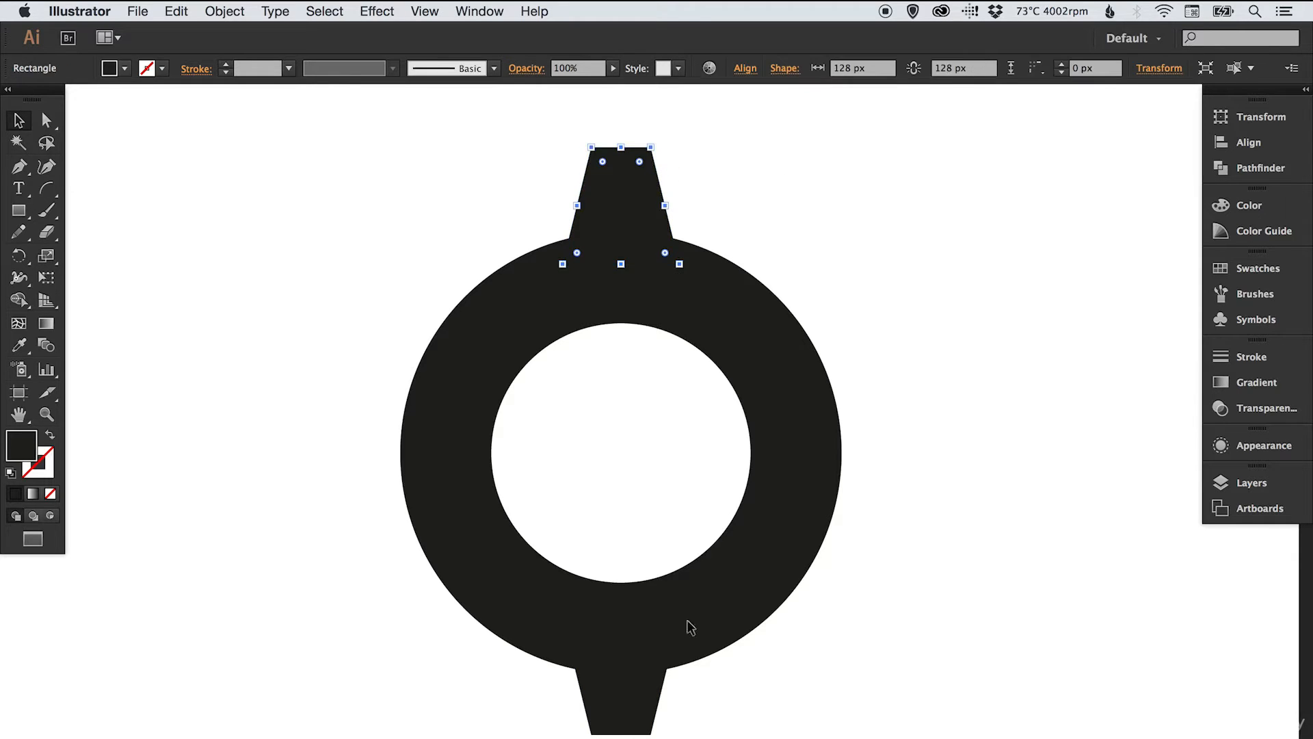
pyautogui.keyDown('shift'); pyautogui.click(624, 701); pyautogui.keyUp('shift')
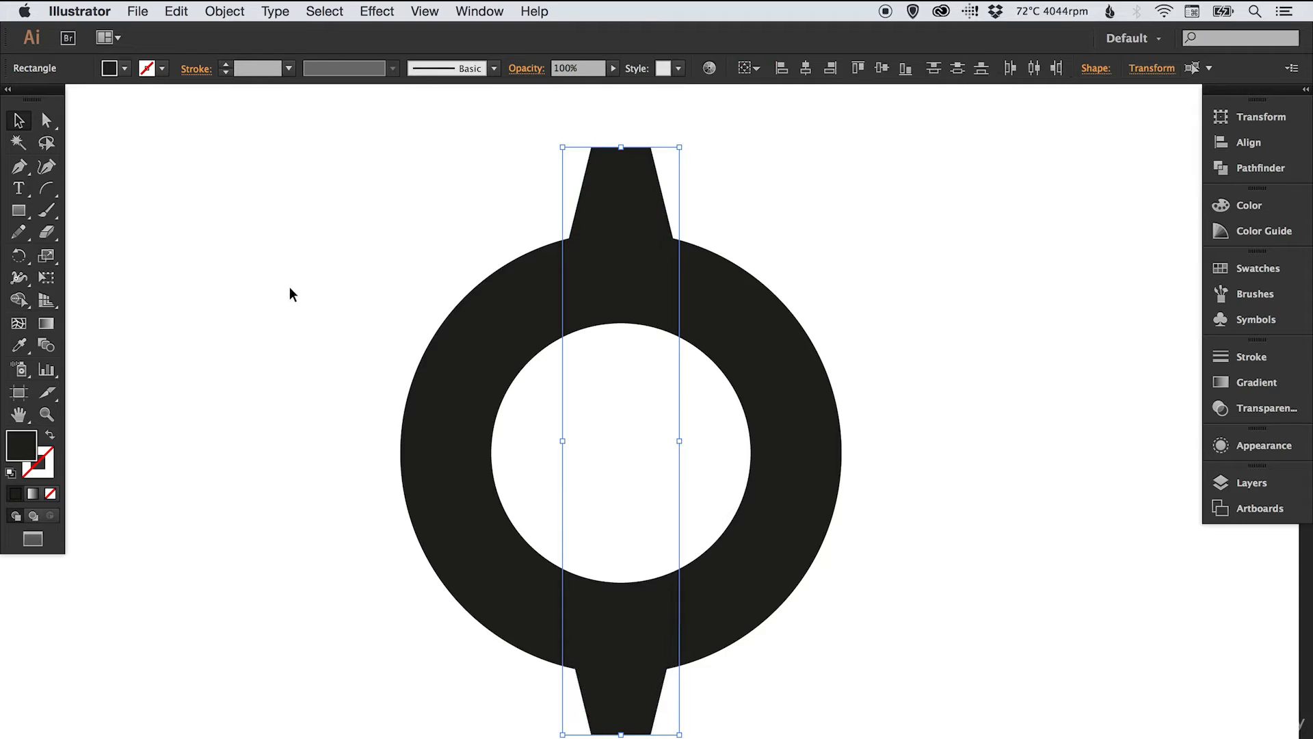
pyautogui.click(225, 13)
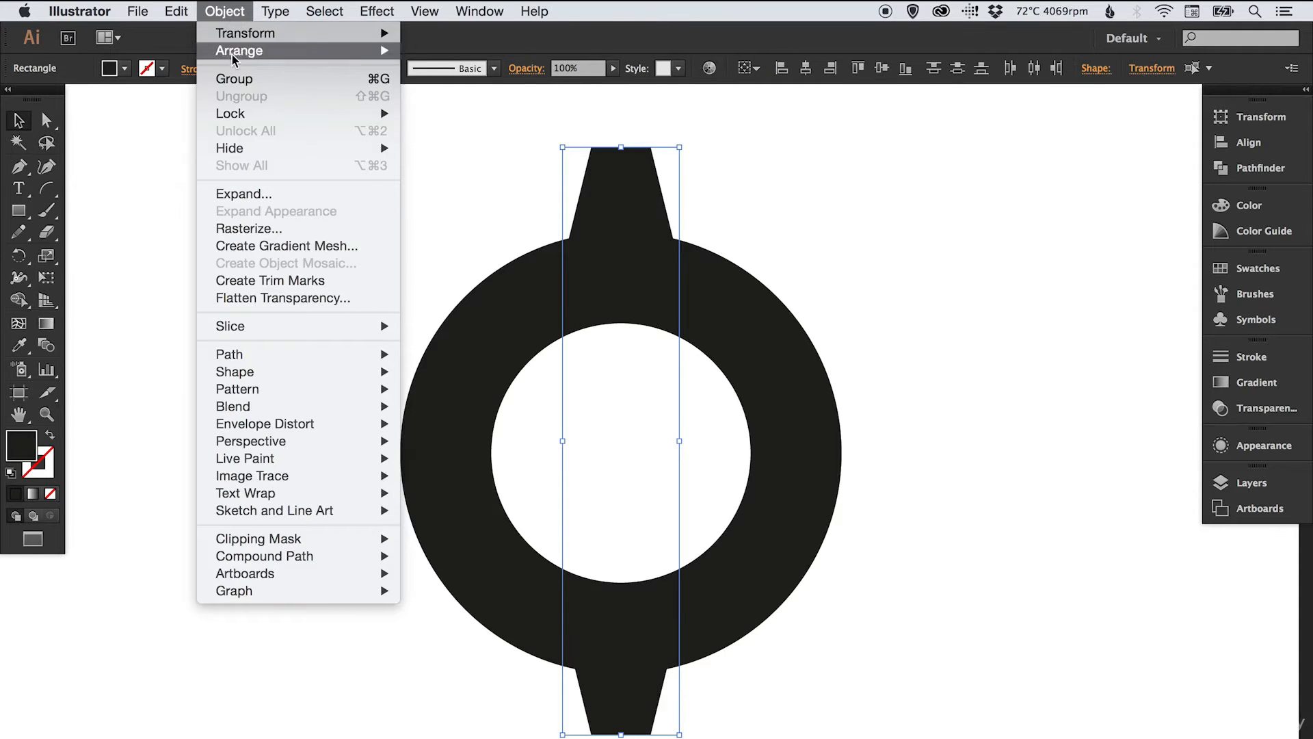
pyautogui.click(234, 80)
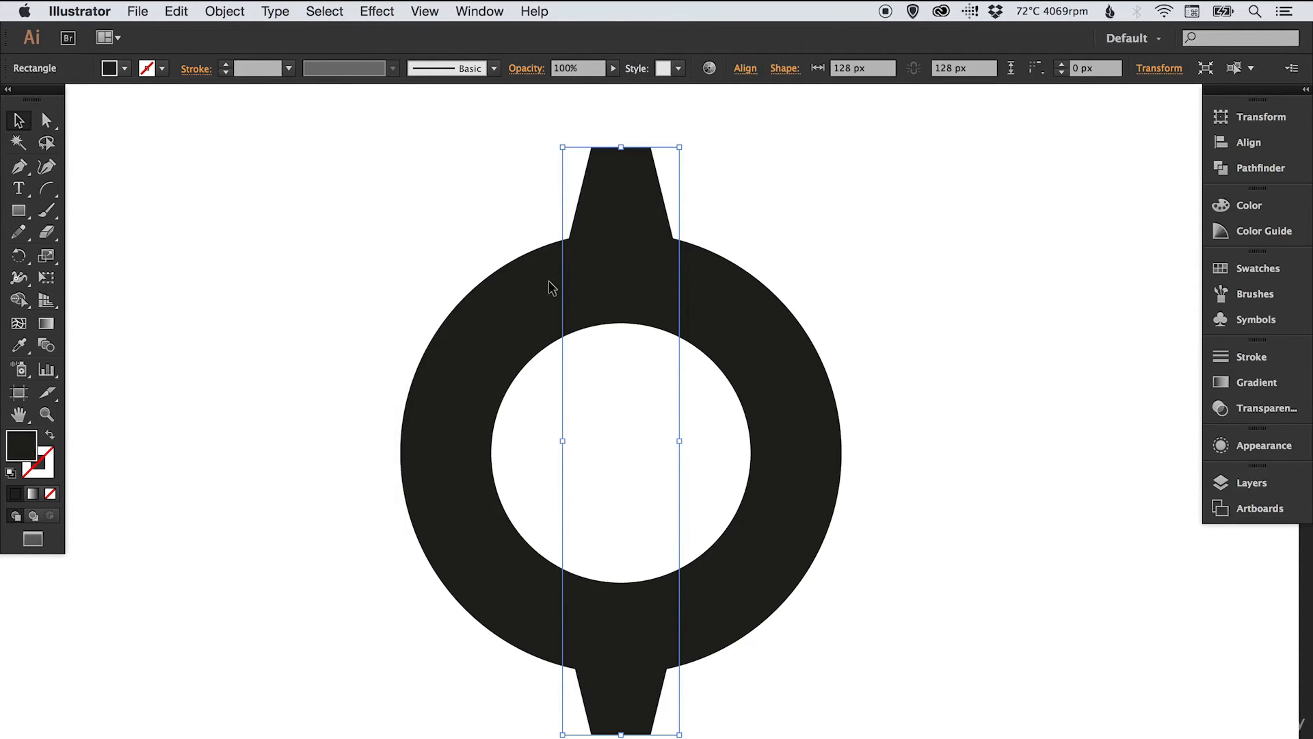
pyautogui.click(498, 220)
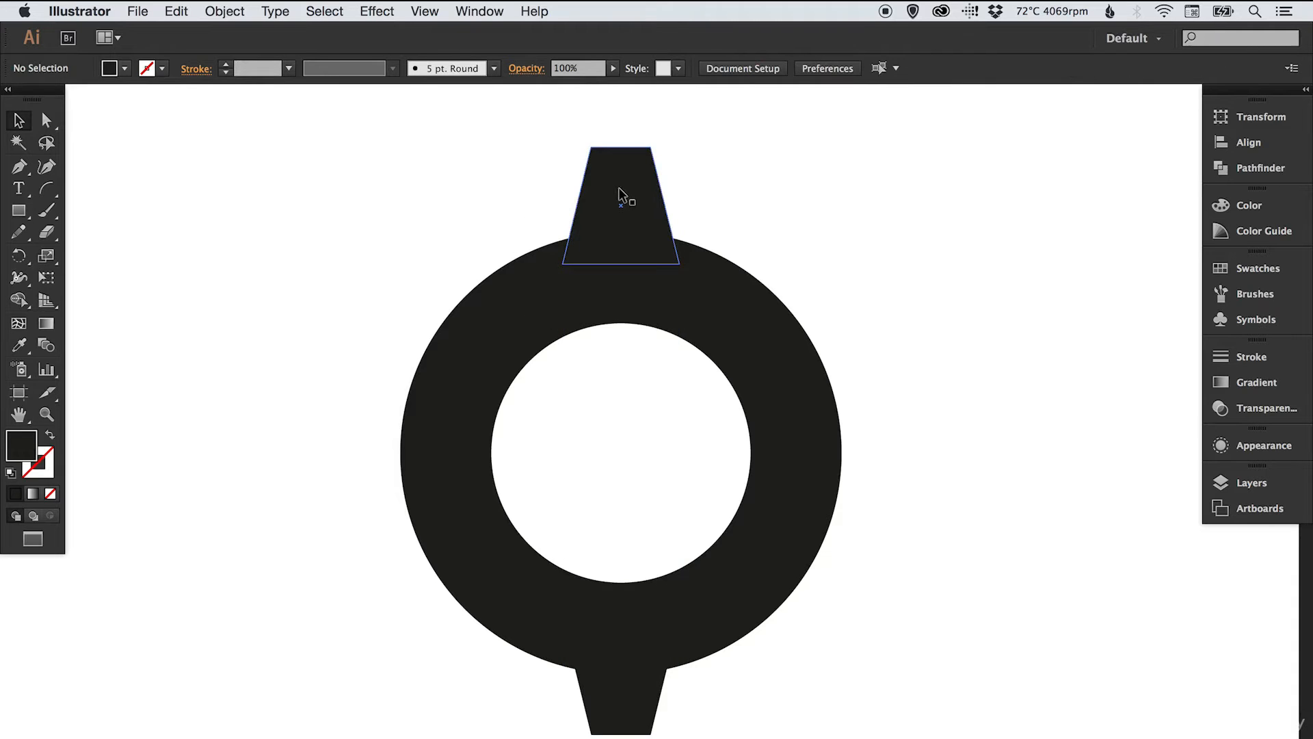
# - Vertically centre-align the spike group with the ring in the Align panel
pyautogui.click(618, 188)
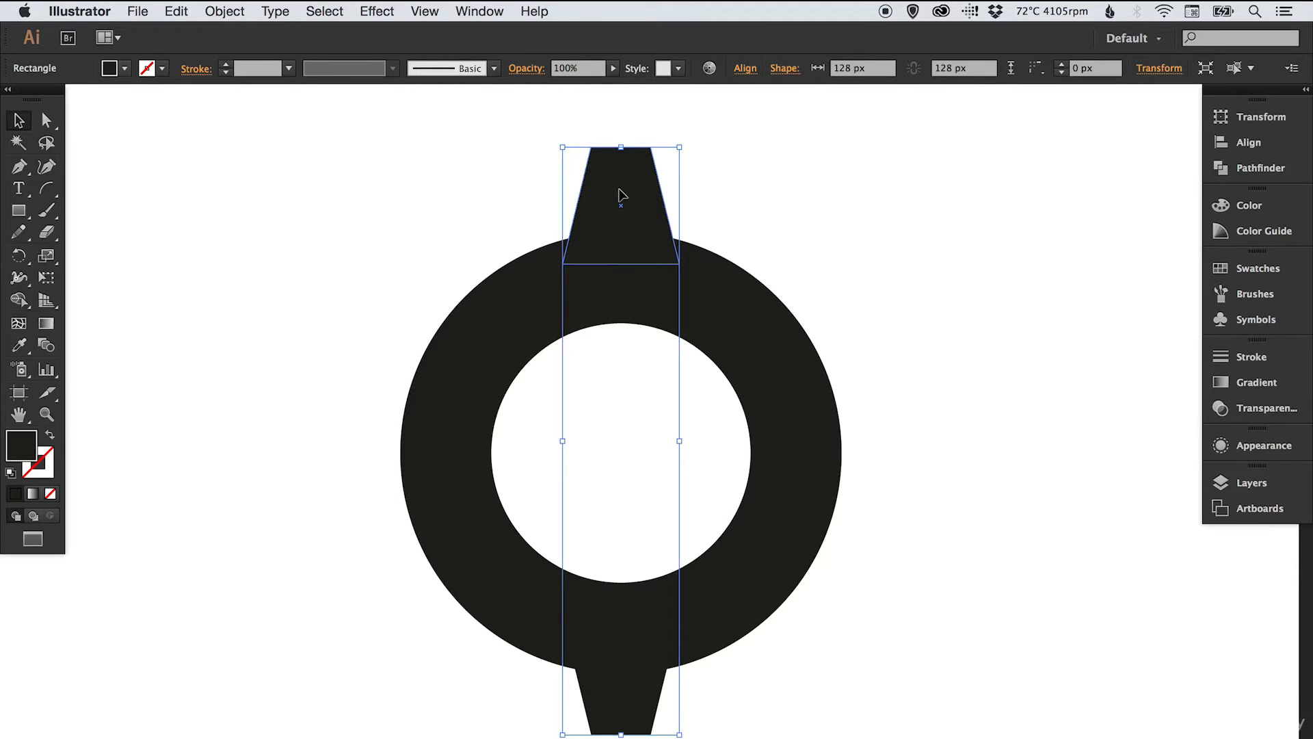
pyautogui.keyDown('shift'); pyautogui.click(506, 323); pyautogui.keyUp('shift')
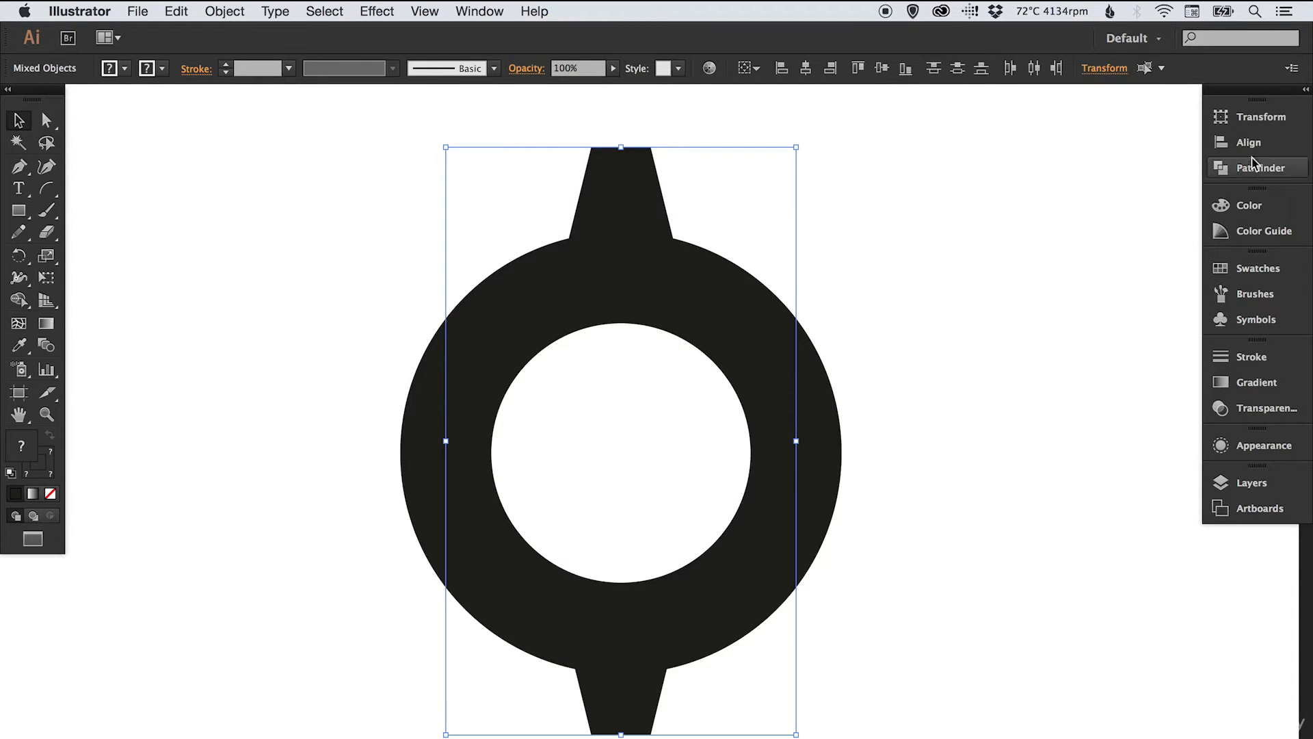
pyautogui.click(1266, 145)
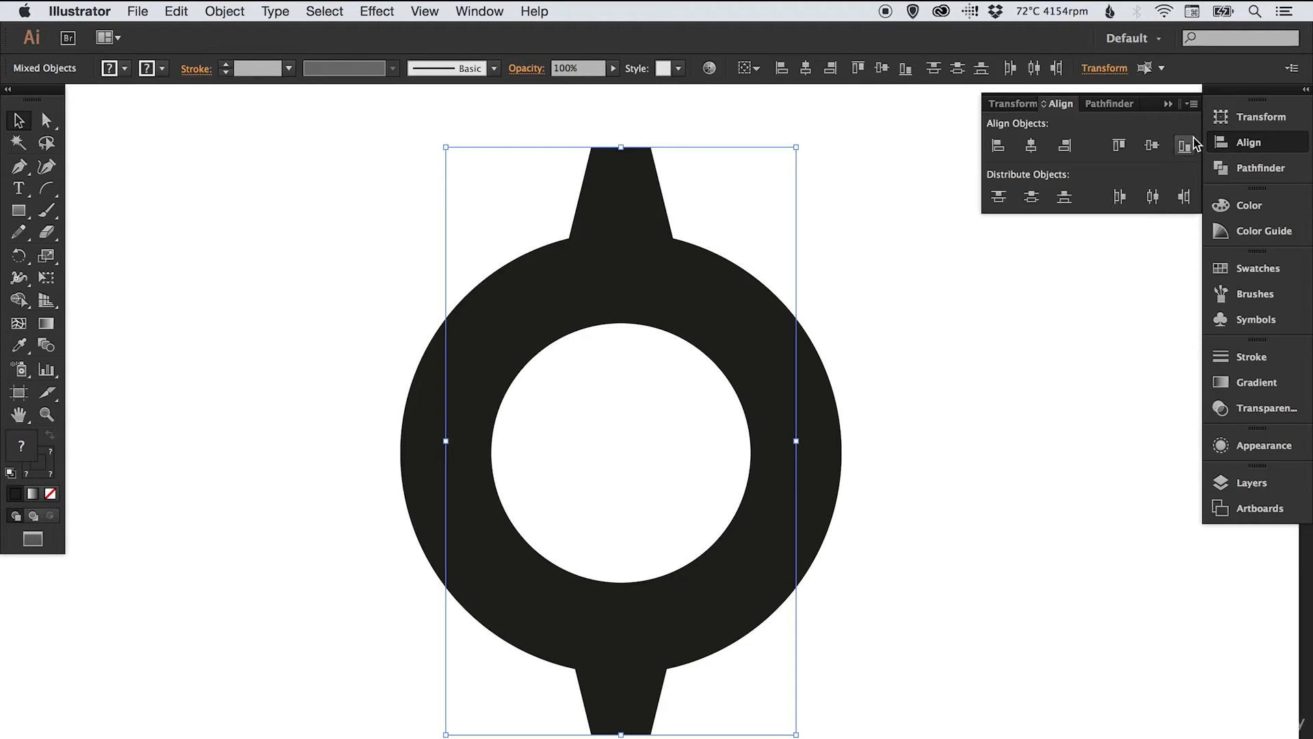
pyautogui.click(1153, 145)
pyautogui.click(1231, 142)
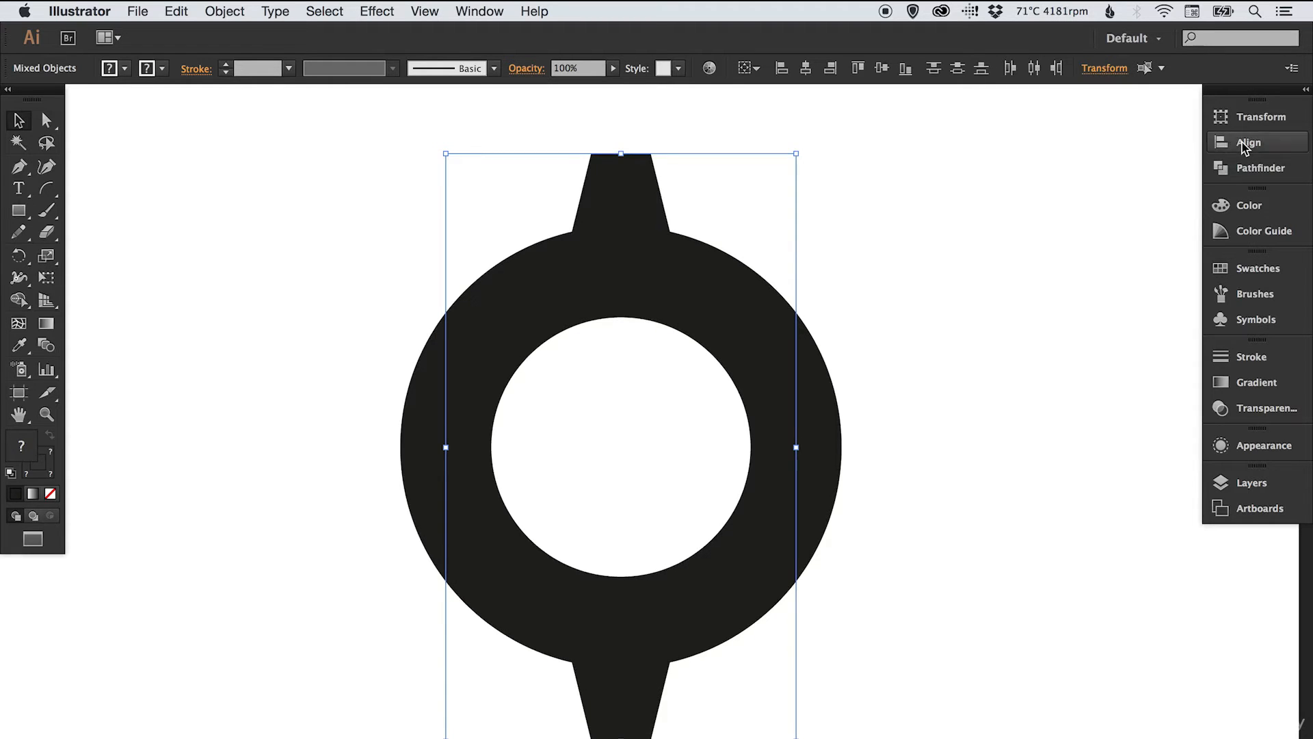
pyautogui.click(1026, 227)
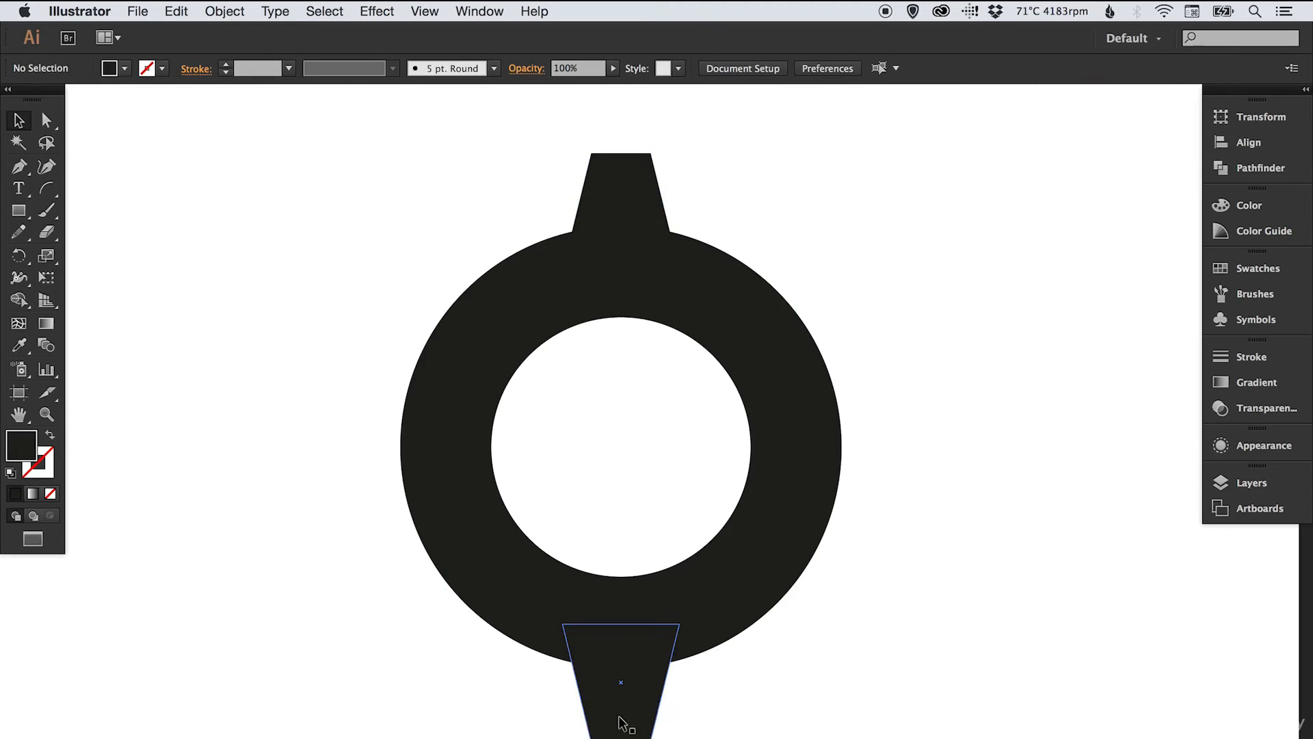
# - Ungroup the spikes and select both top and bottom spikes
pyautogui.click(583, 205)
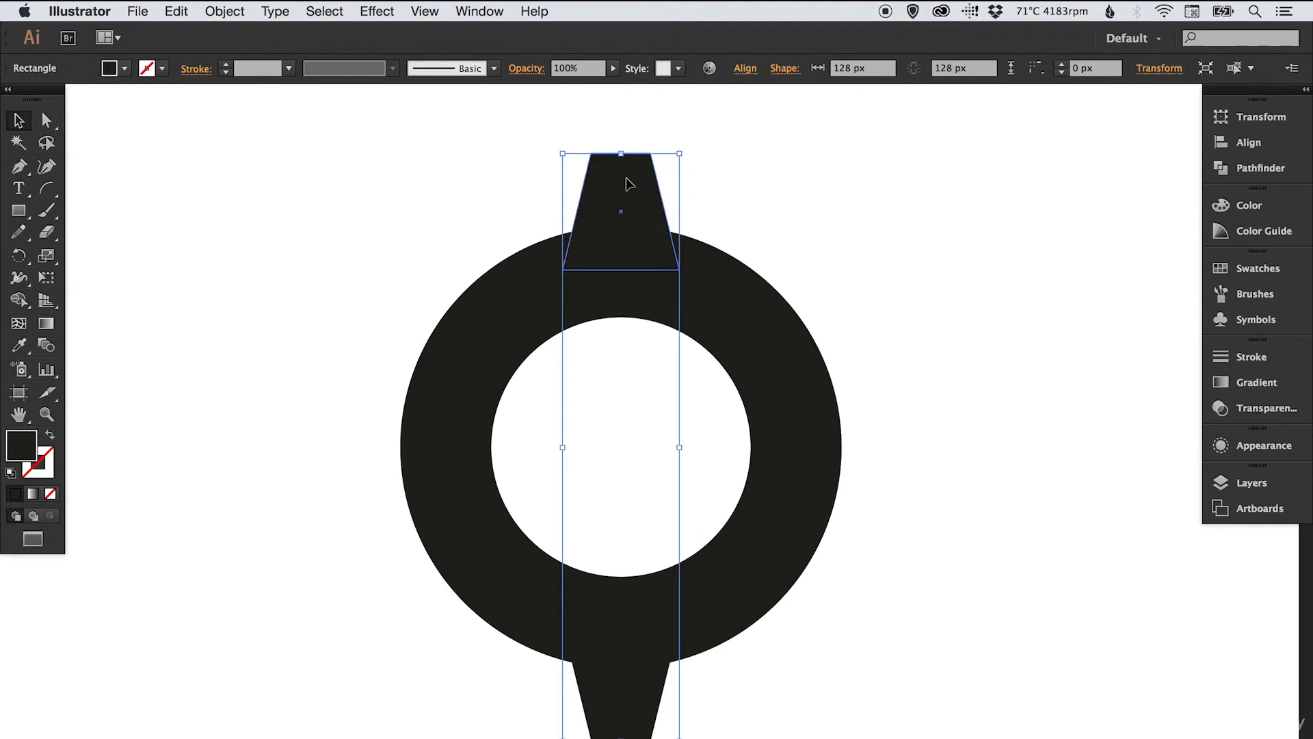
pyautogui.click(225, 11)
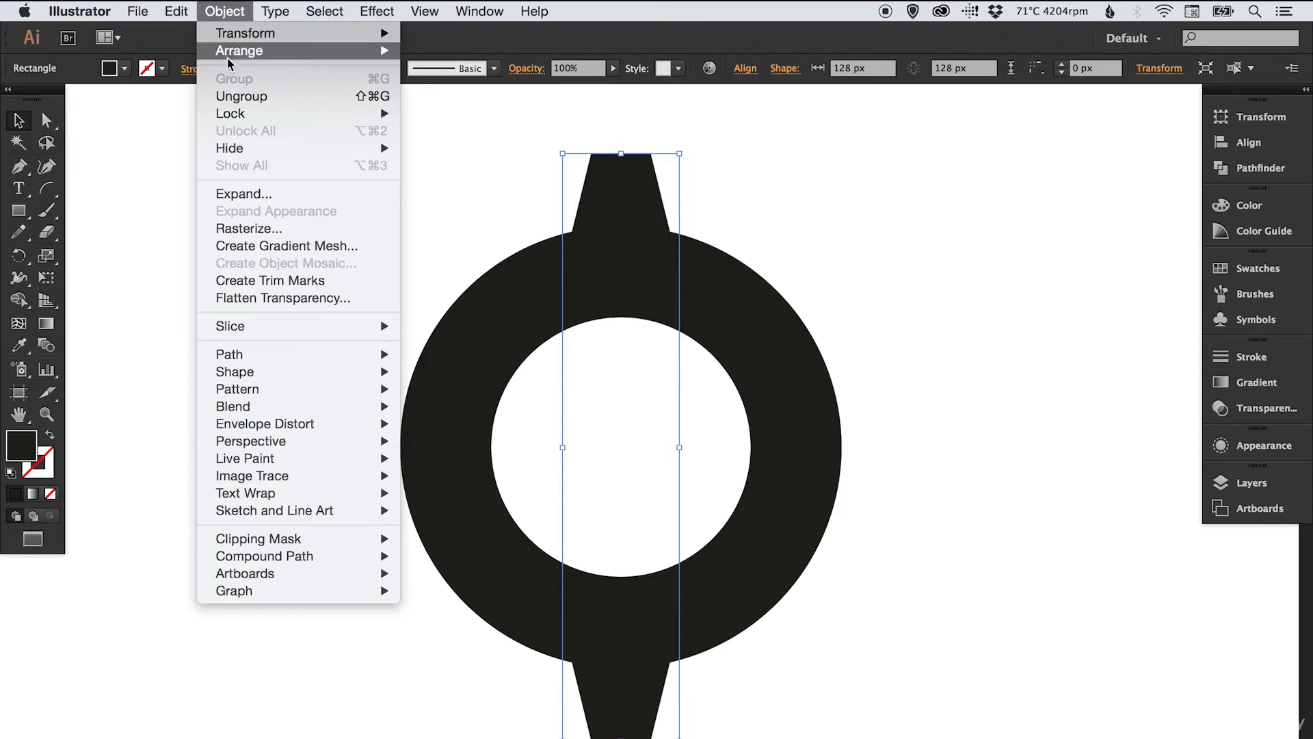
pyautogui.click(239, 96)
pyautogui.click(819, 209)
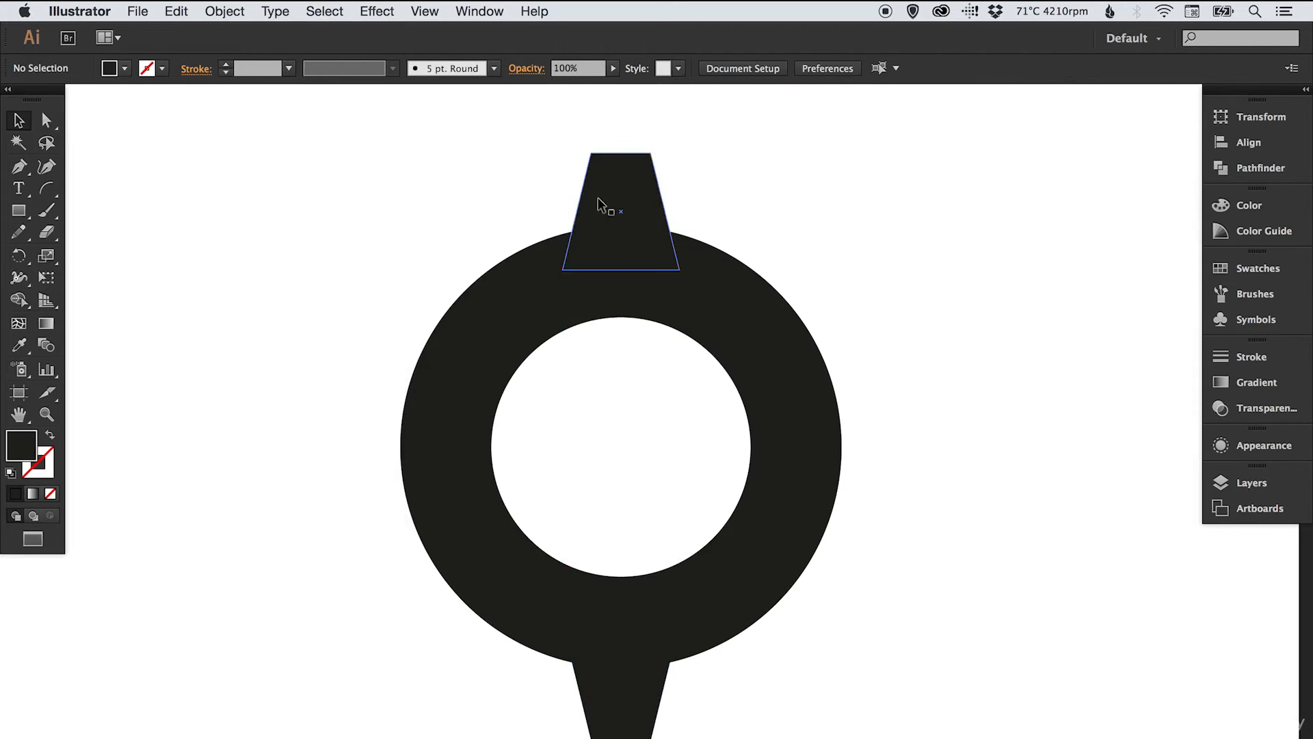
pyautogui.moveTo(597, 183); pyautogui.dragTo(599, 186)
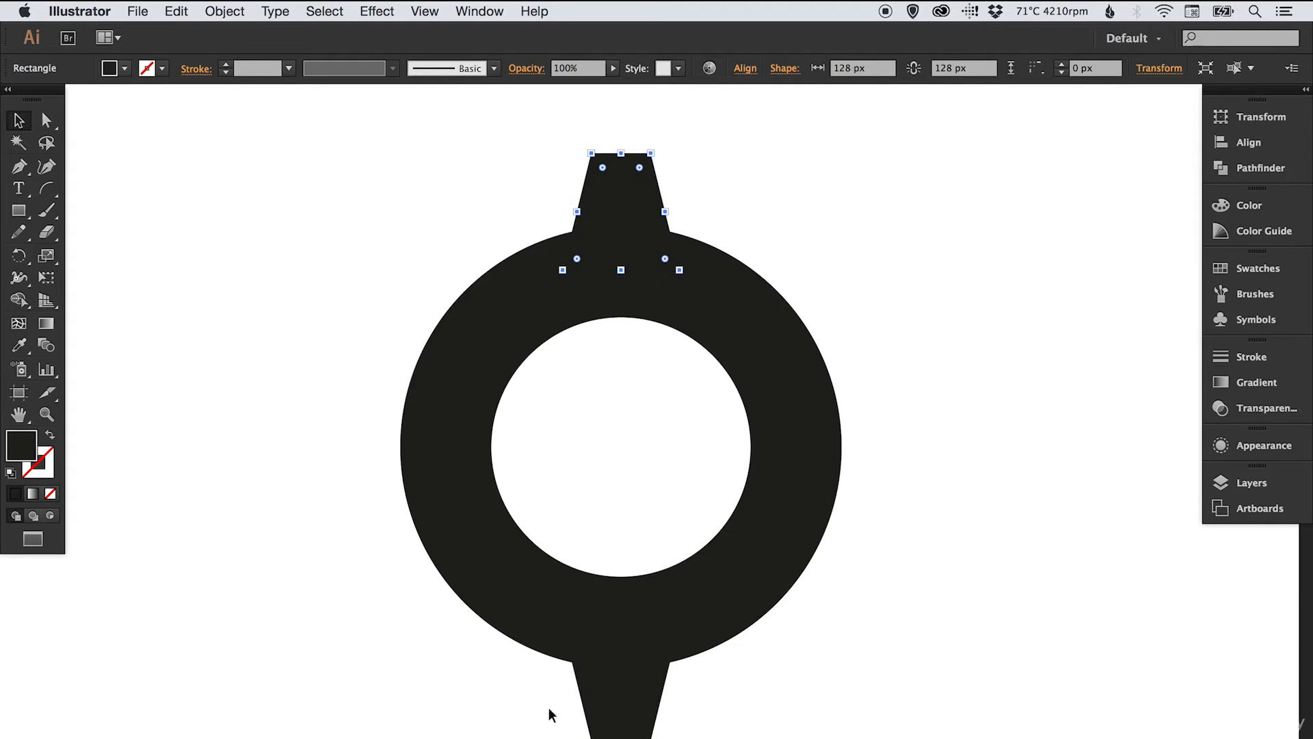
pyautogui.keyDown('shift'); pyautogui.click(581, 728); pyautogui.keyUp('shift')
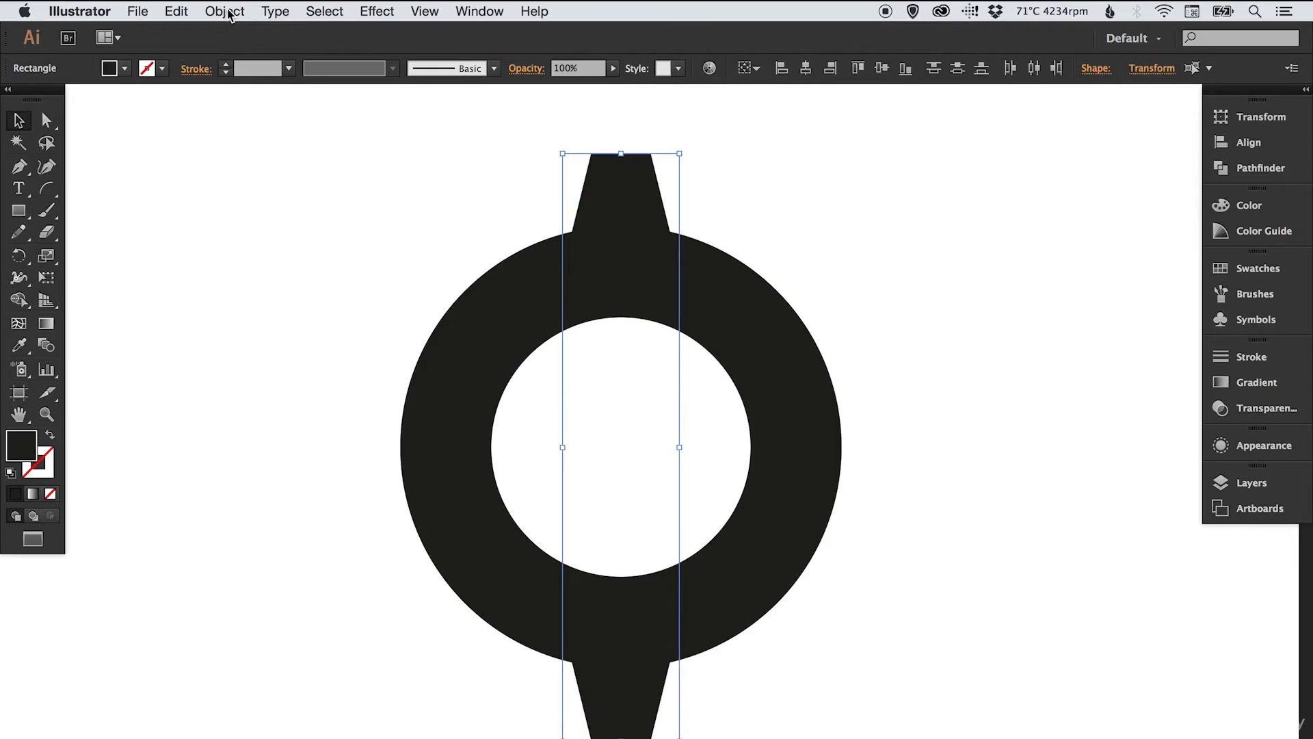
# - Paste a copy of the two spikes in place and rotate it 90° into horizontal spikes
pyautogui.click(176, 11)
pyautogui.click(179, 94)
pyautogui.click(176, 11)
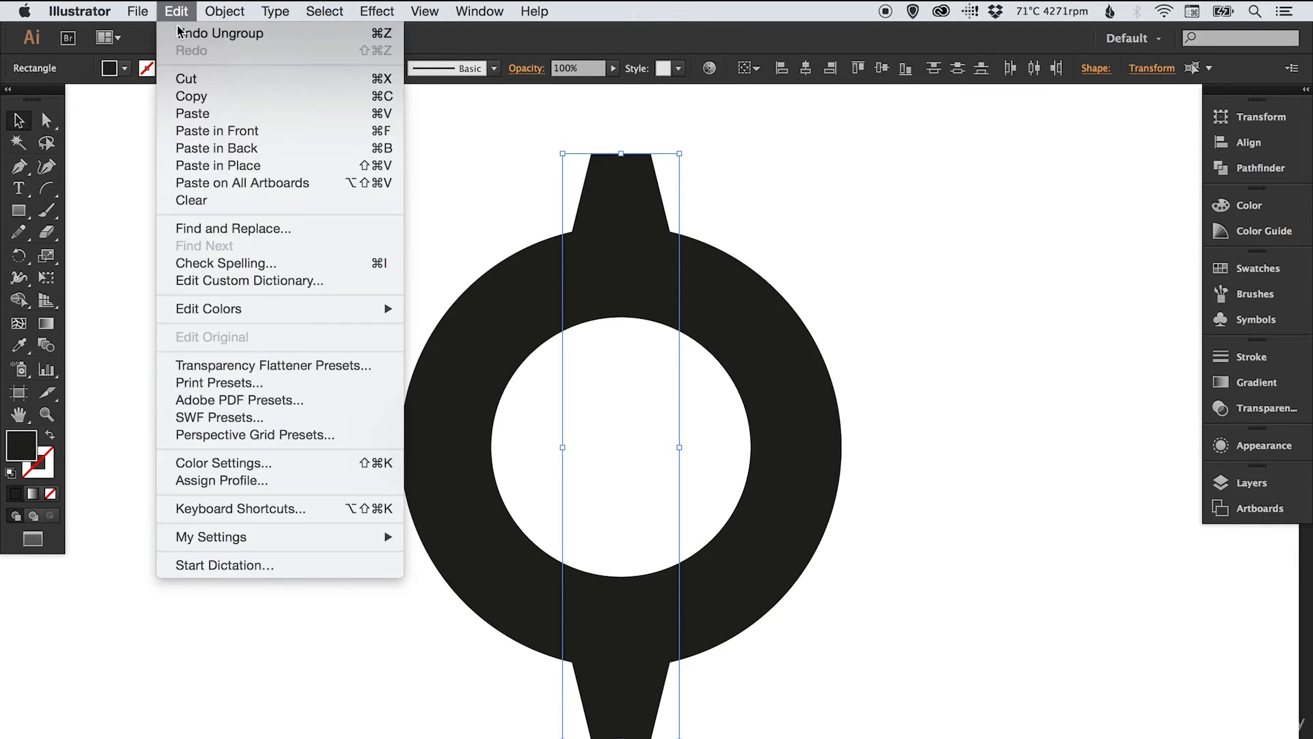
pyautogui.click(211, 165)
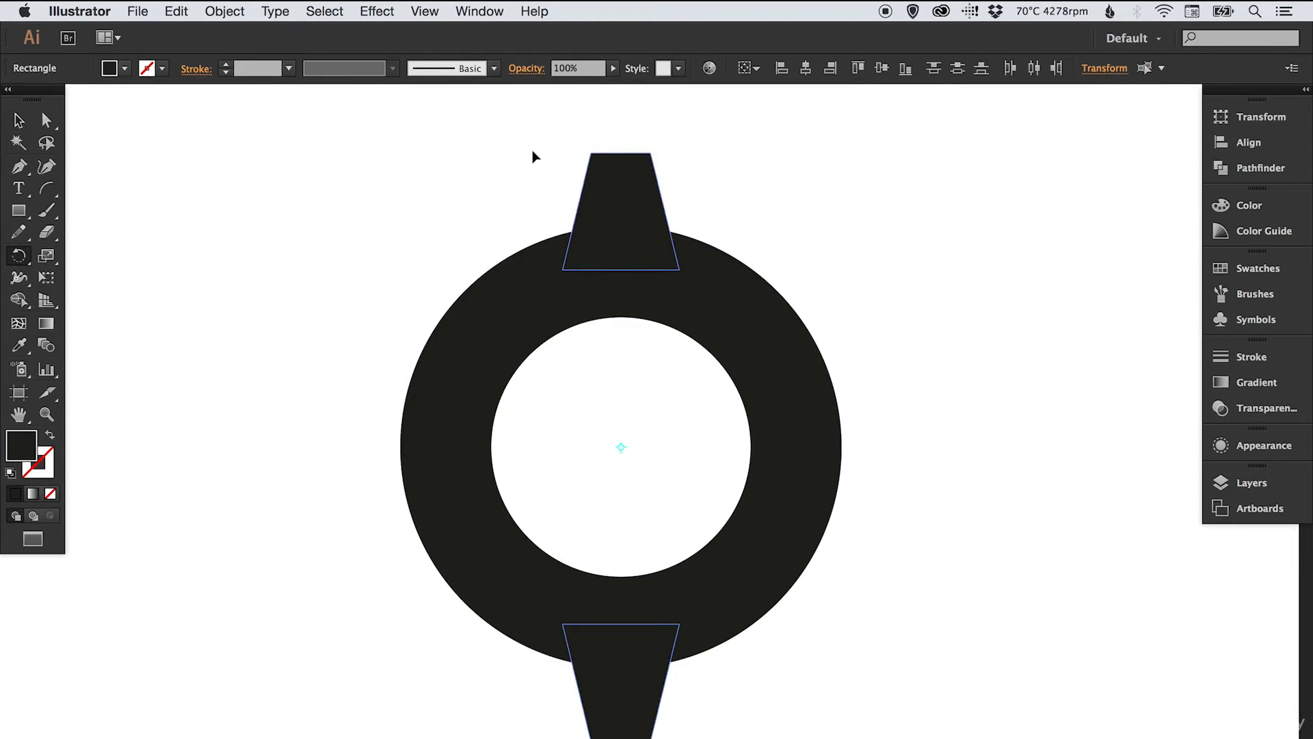
pyautogui.moveTo(532, 149); pyautogui.dragTo(801, 277)
pyautogui.moveTo(840, 325); pyautogui.dragTo(842, 326)
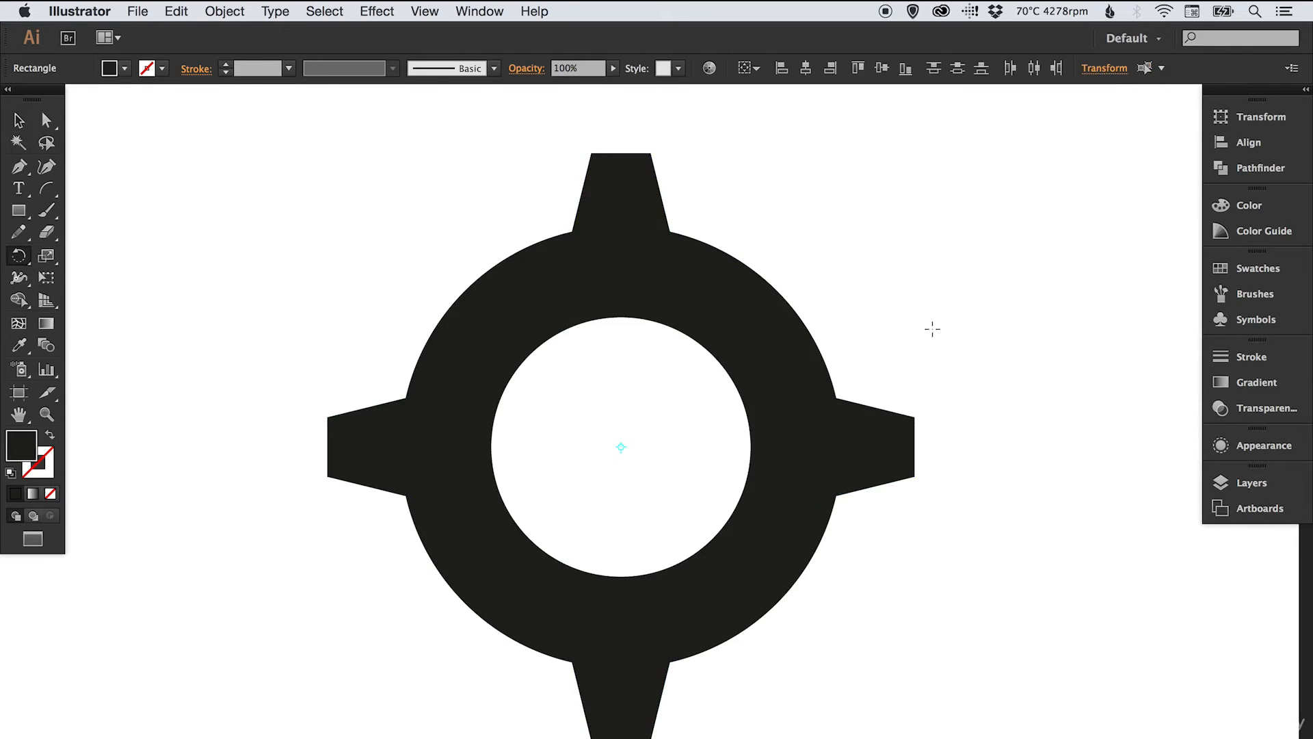
pyautogui.press('v')
pyautogui.click(950, 291)
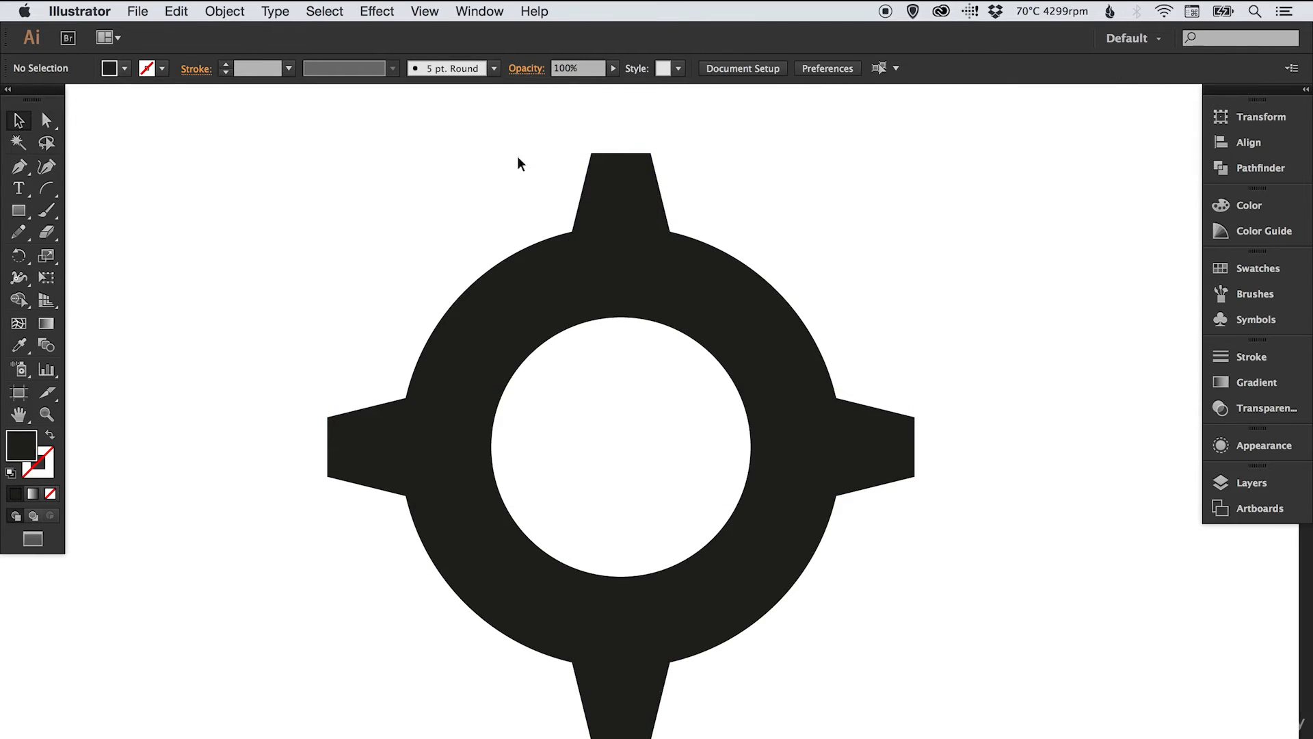
# - Select all four spikes, copy them, and paste a duplicate in place
pyautogui.click(618, 198)
pyautogui.keyDown('shift'); pyautogui.click(361, 446); pyautogui.keyUp('shift')
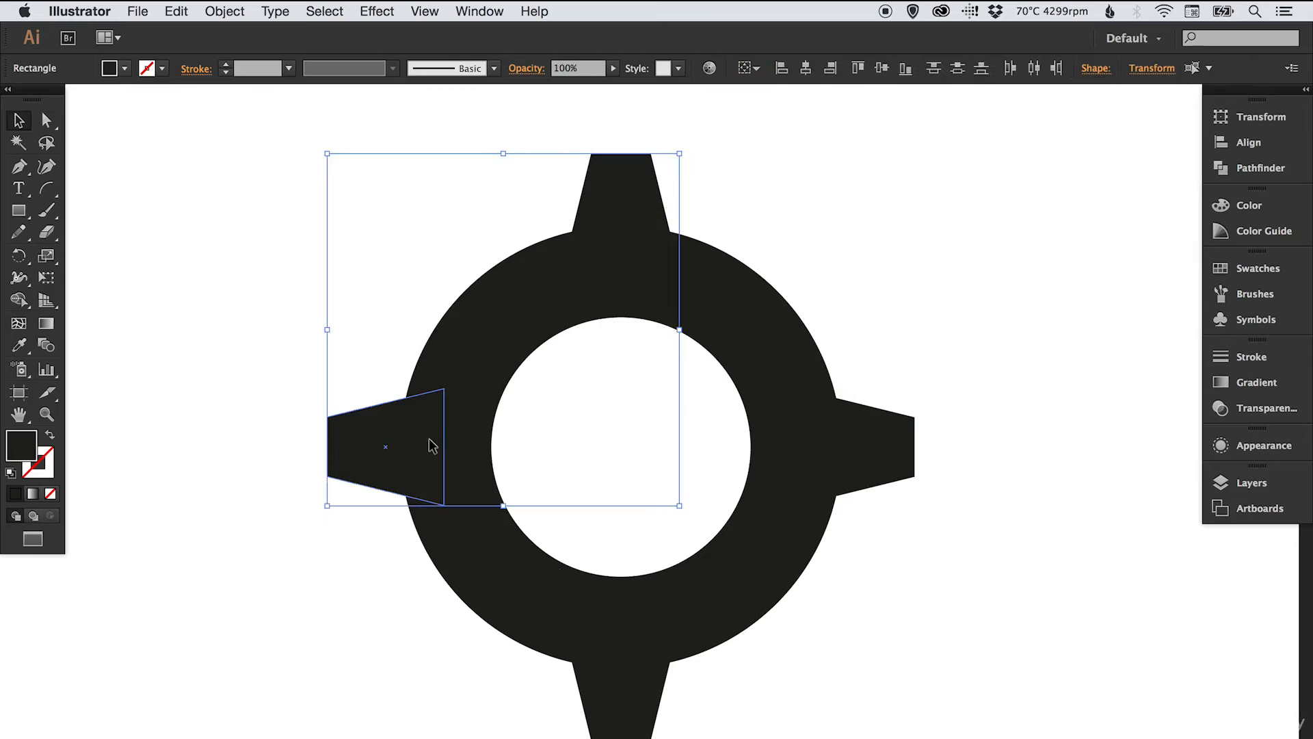
pyautogui.keyDown('shift'); pyautogui.click(640, 711); pyautogui.keyUp('shift')
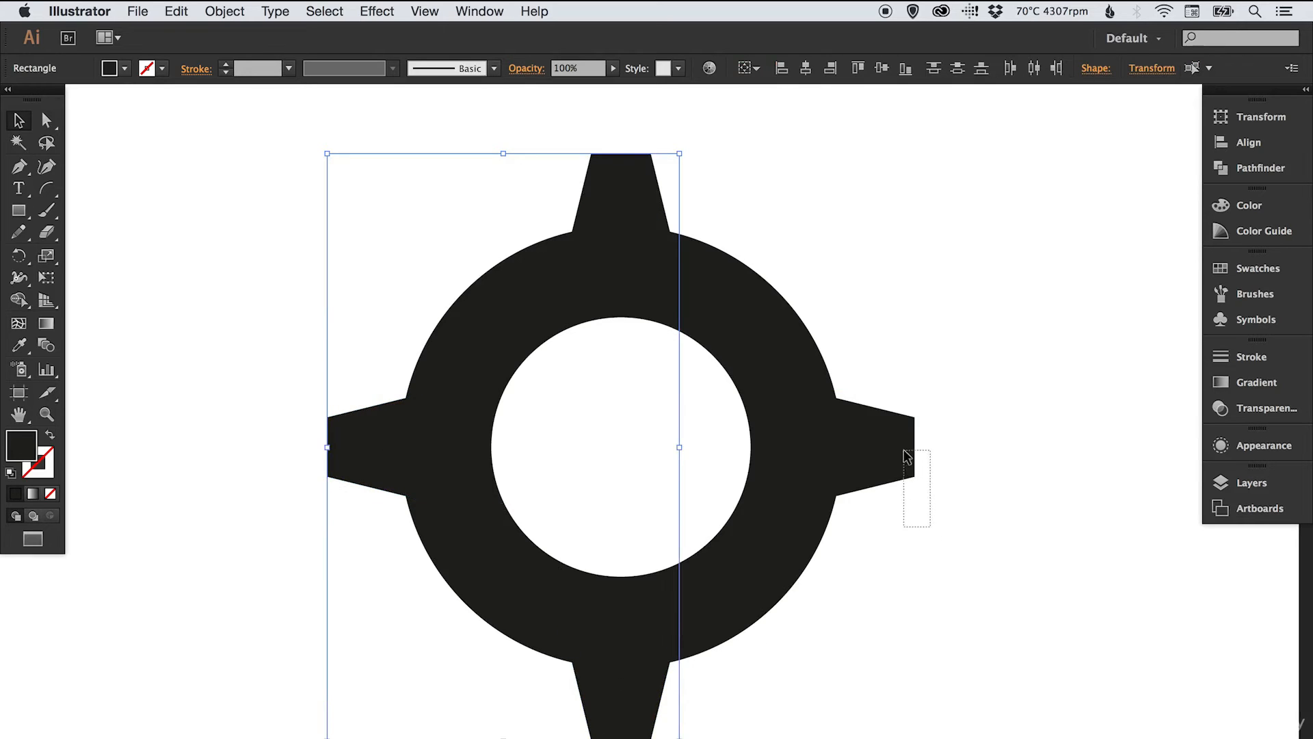
pyautogui.moveTo(904, 451); pyautogui.dragTo(903, 448)
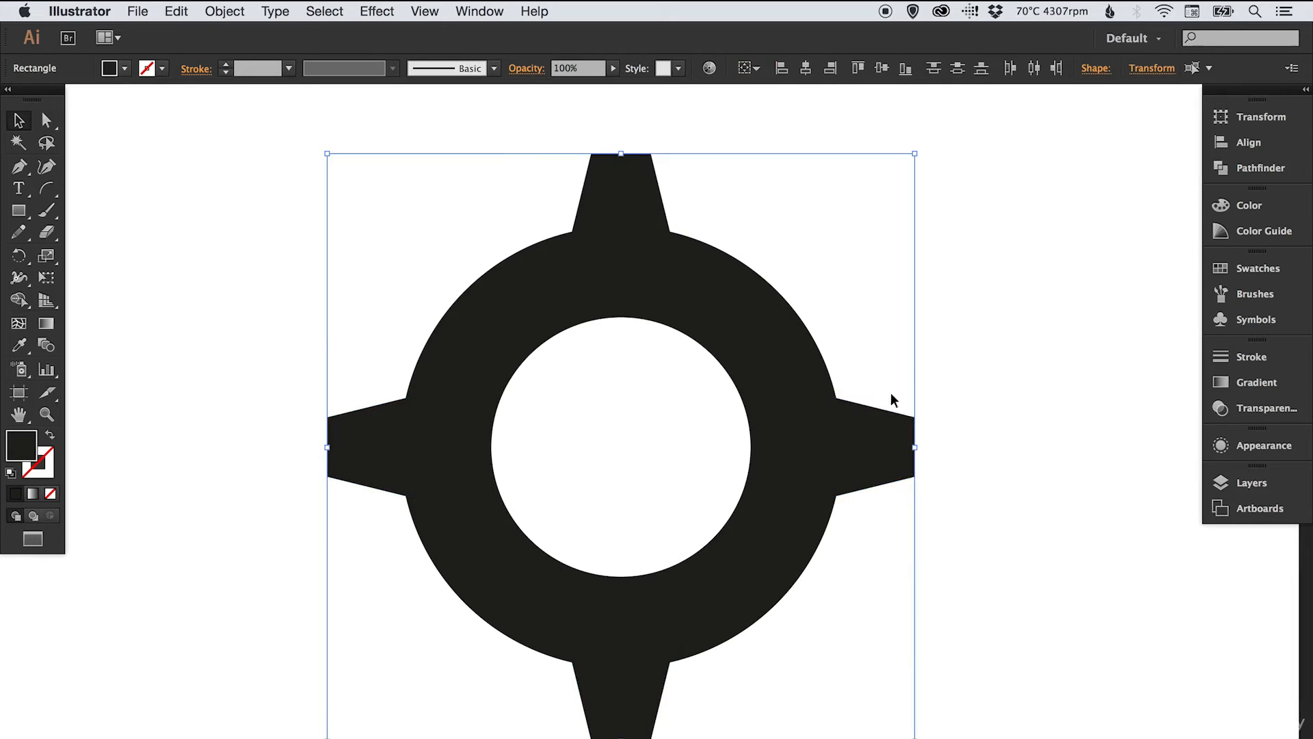
pyautogui.click(177, 11)
pyautogui.click(192, 96)
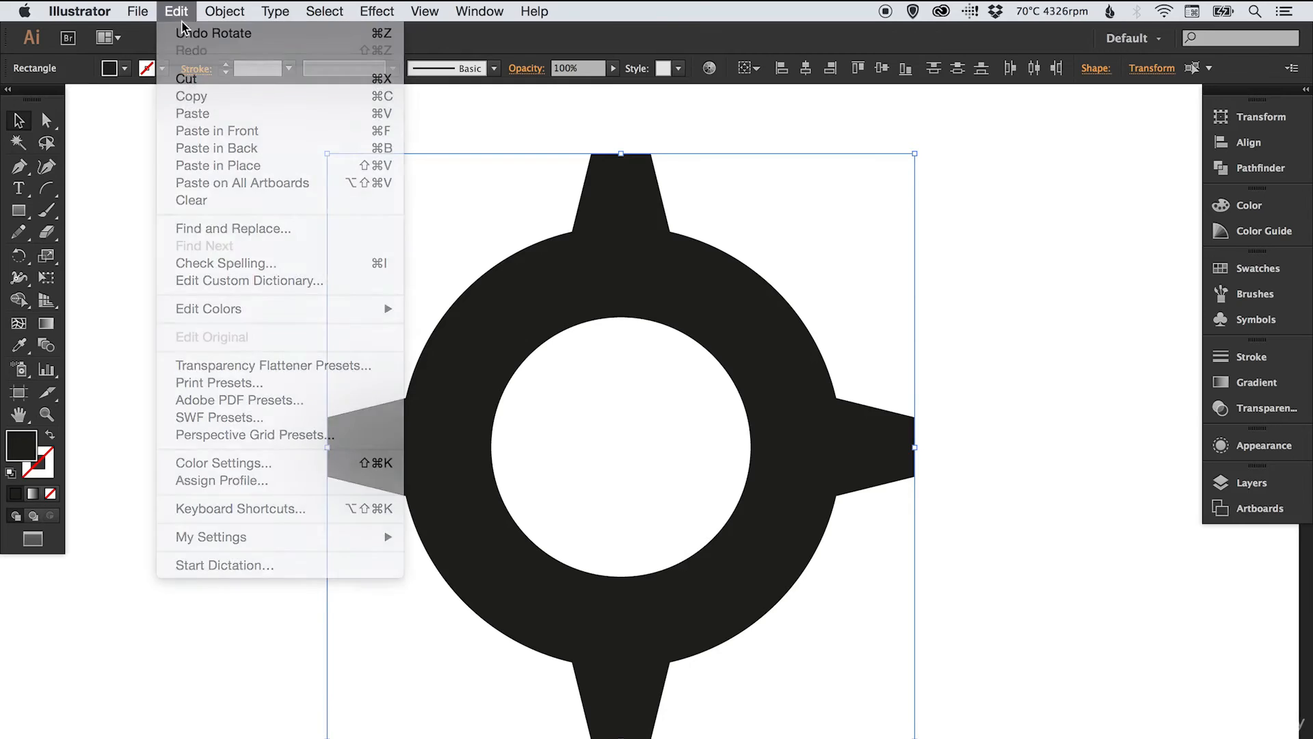
pyautogui.click(177, 11)
pyautogui.click(235, 165)
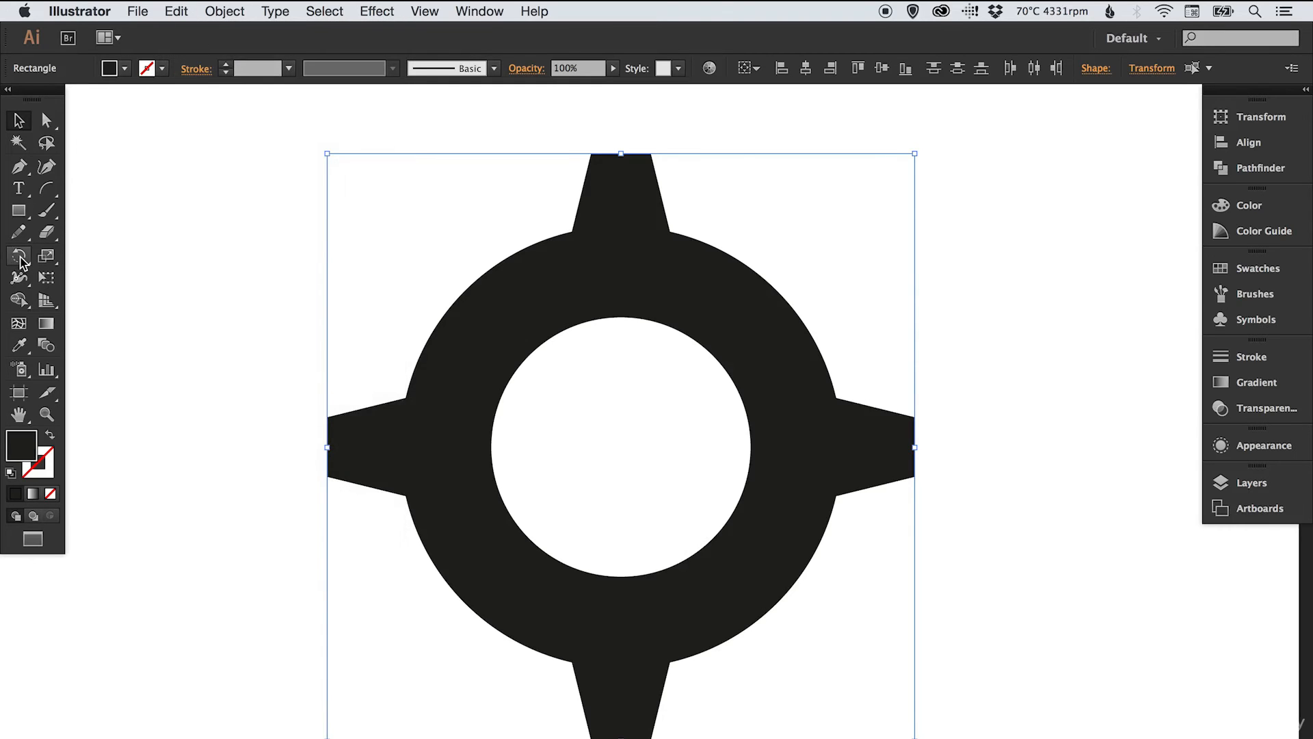
# - Rotate the pasted teeth 45° into the gaps, then select the whole gear
pyautogui.click(20, 257)
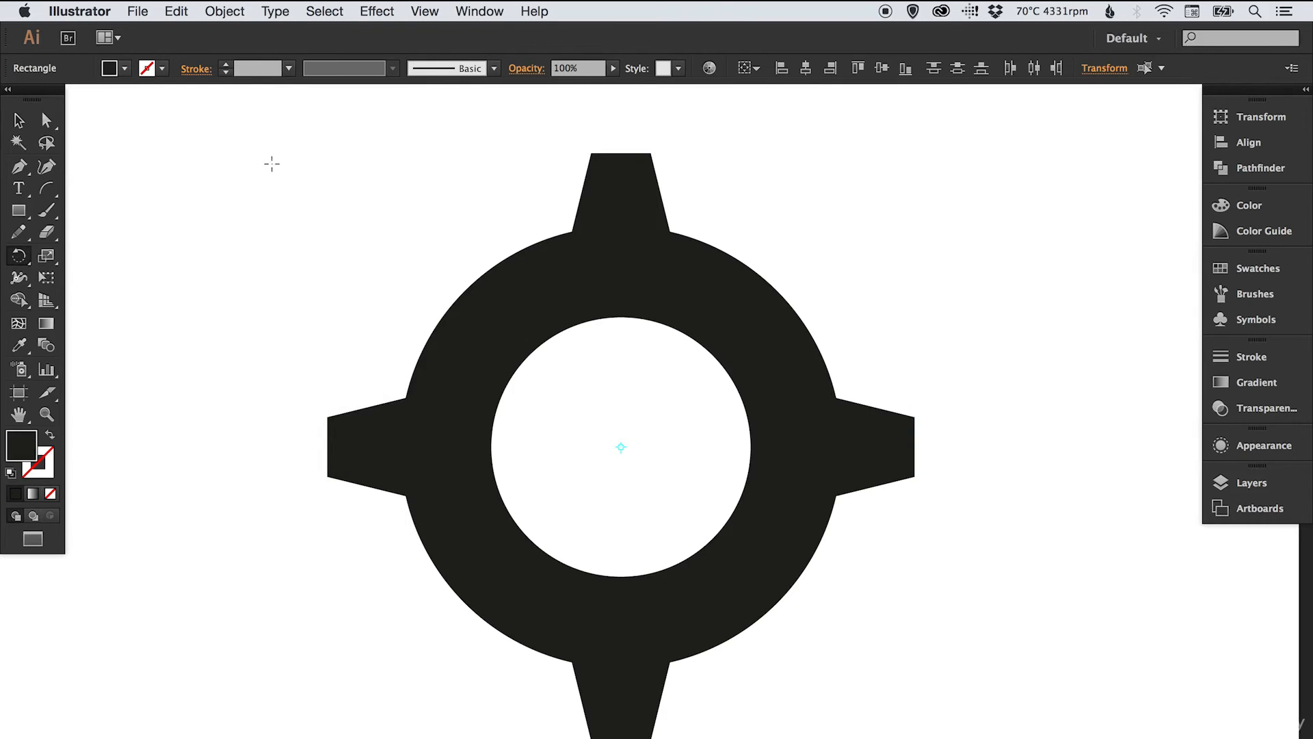
pyautogui.moveTo(352, 182); pyautogui.dragTo(453, 154)
pyautogui.press('v')
pyautogui.click(1053, 298)
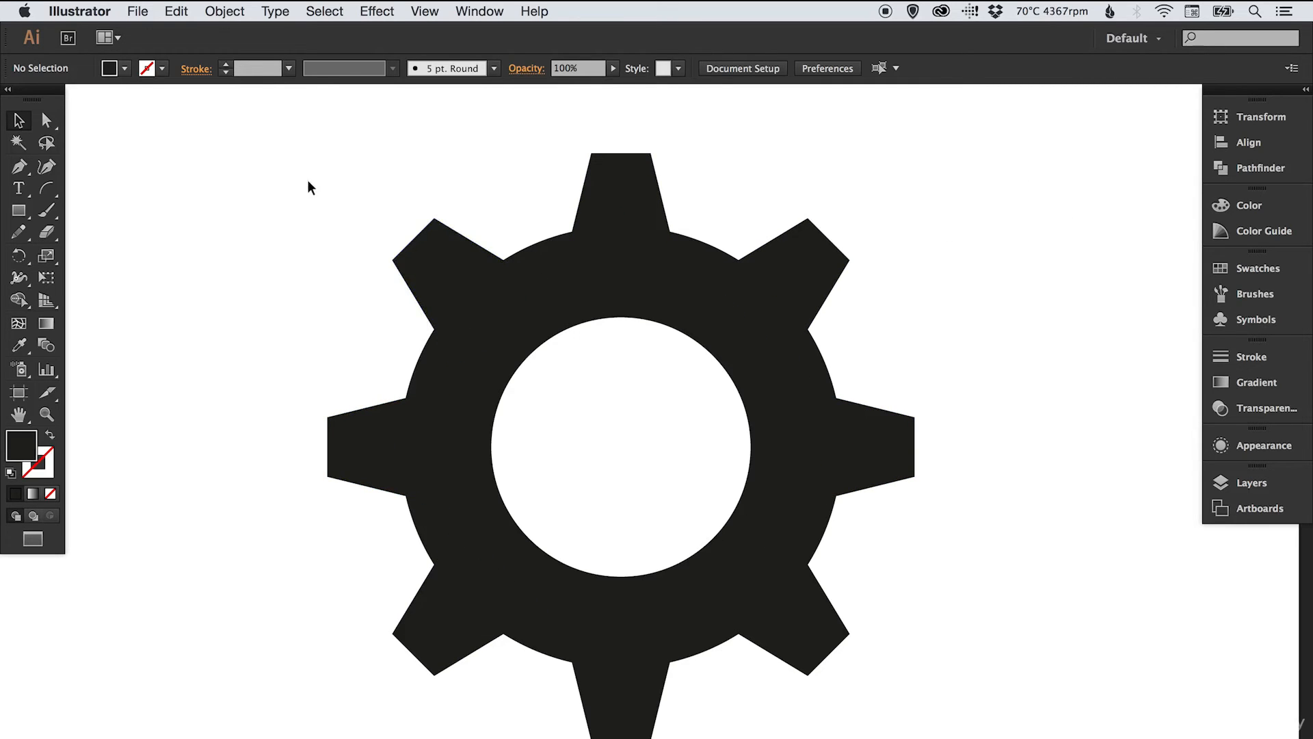
pyautogui.moveTo(319, 188); pyautogui.dragTo(926, 723)
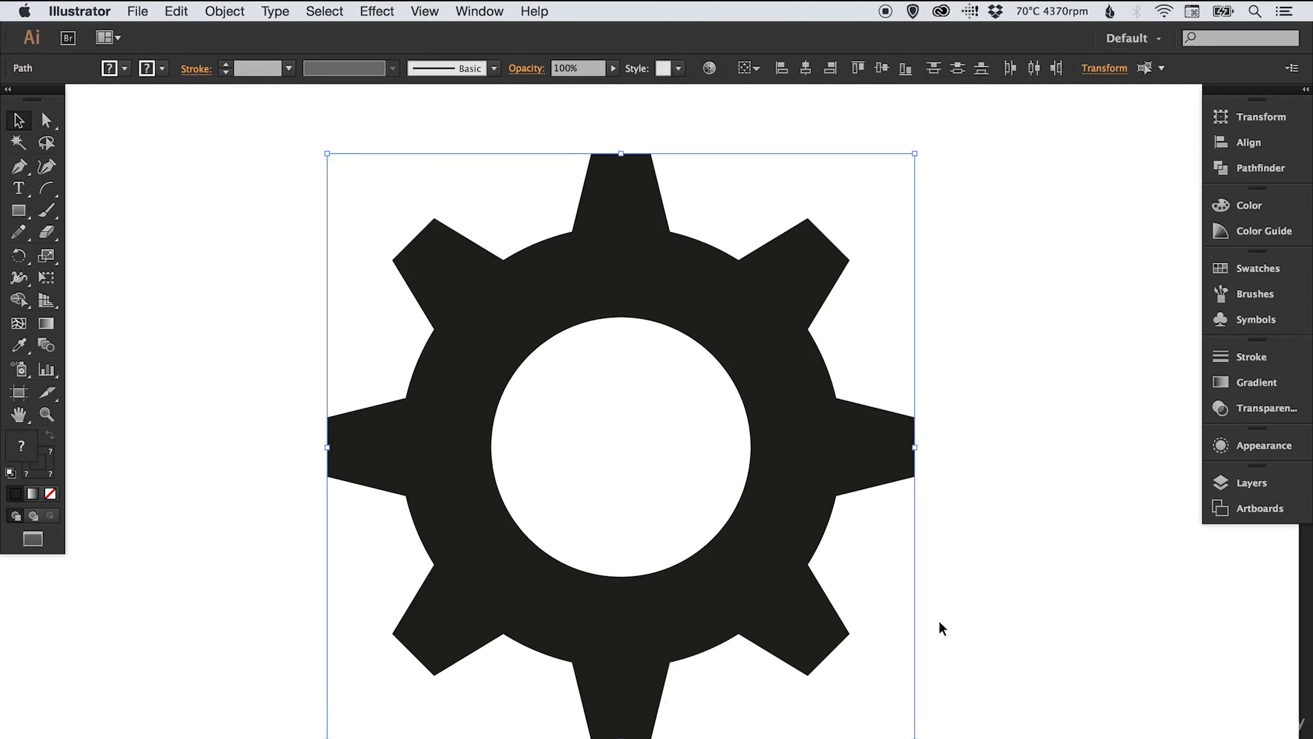
# - Scale the gear down, undo back to its original size, and switch to Outline view
pyautogui.click(47, 255)
pyautogui.moveTo(934, 149); pyautogui.dragTo(806, 247)
pyautogui.press('v')
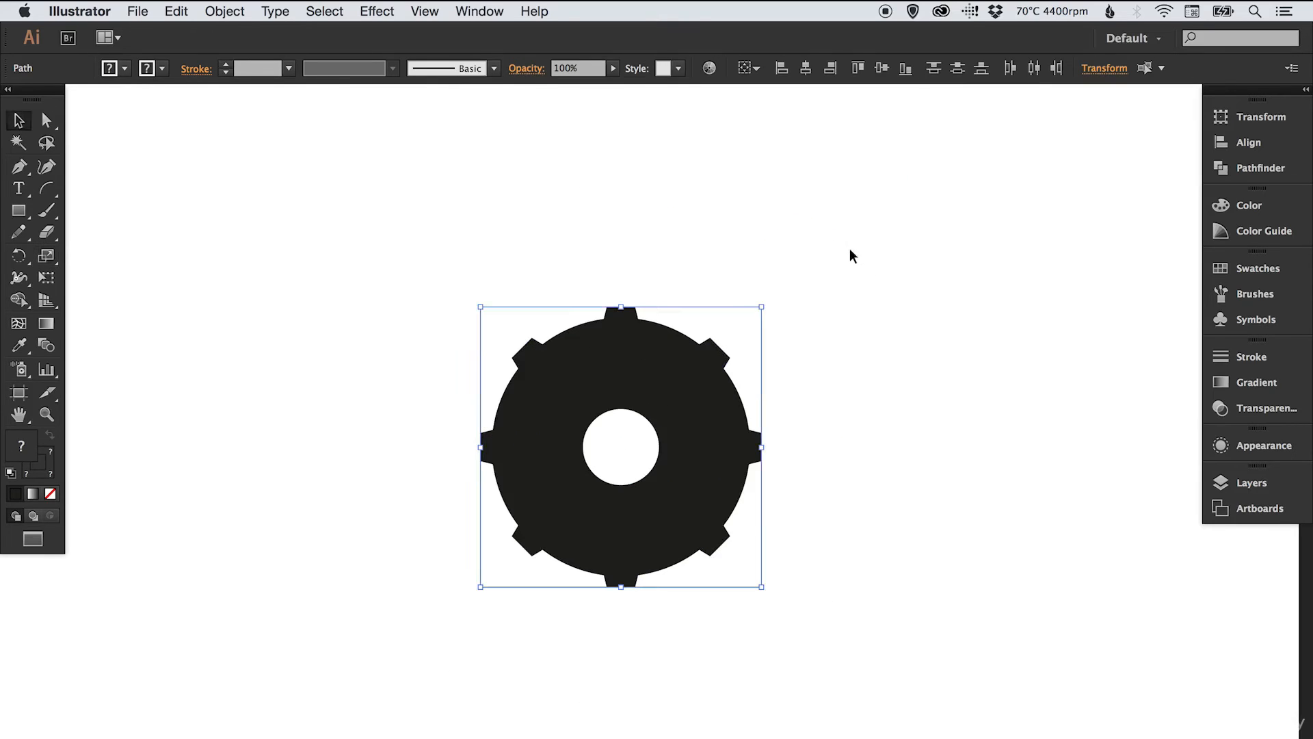
pyautogui.click(846, 262)
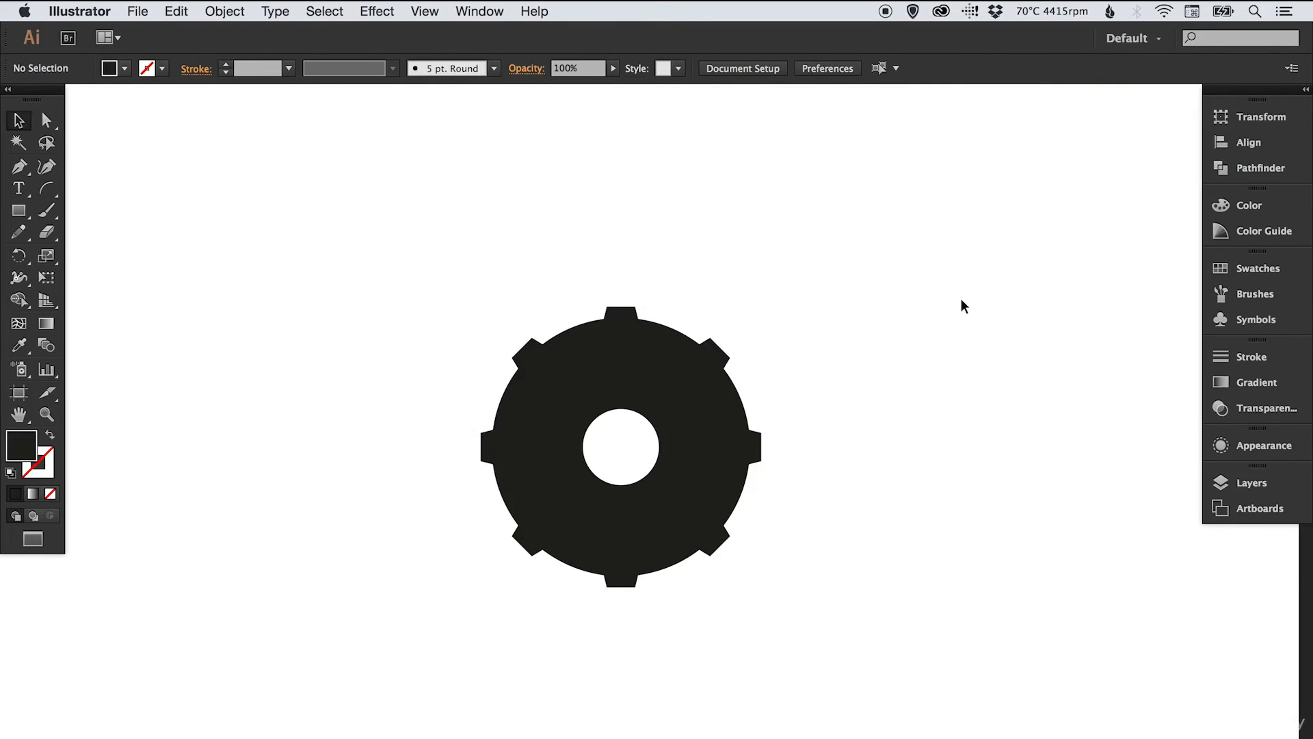
pyautogui.press('super+z')
pyautogui.press('super+z')
pyautogui.click(999, 270)
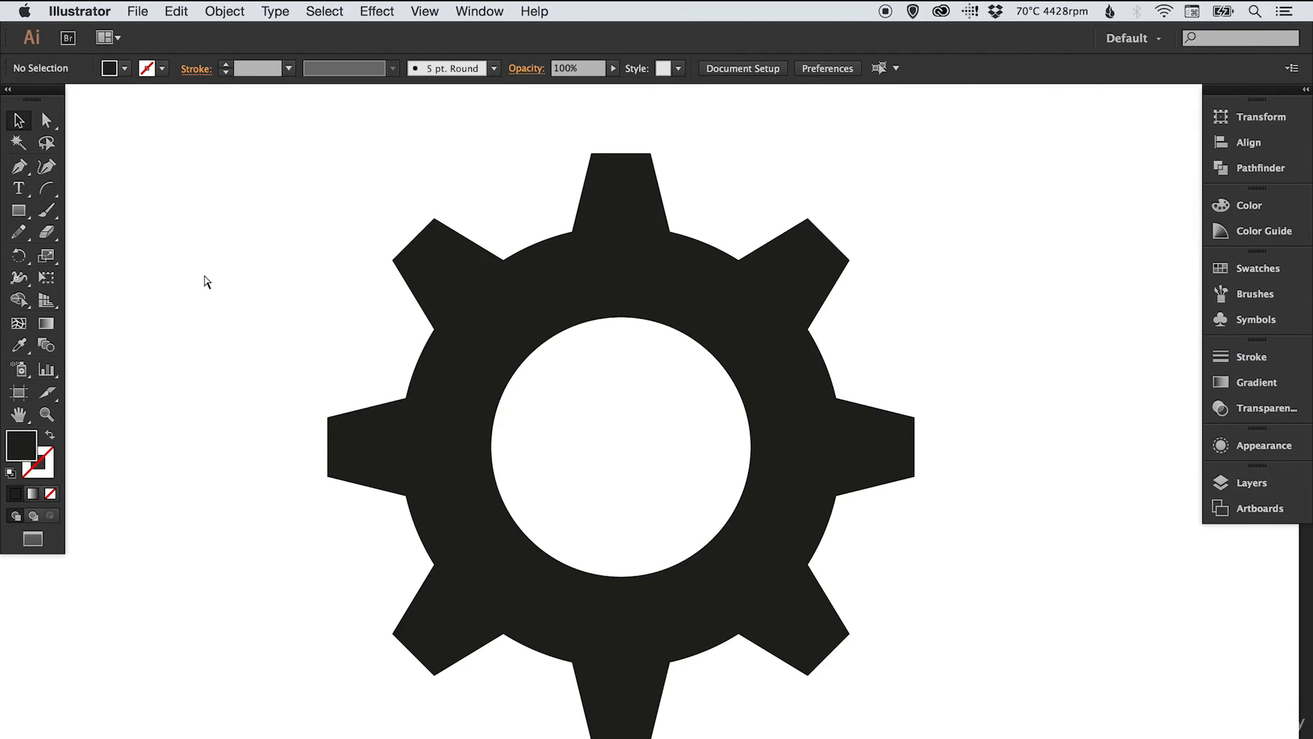
pyautogui.press('super+y')
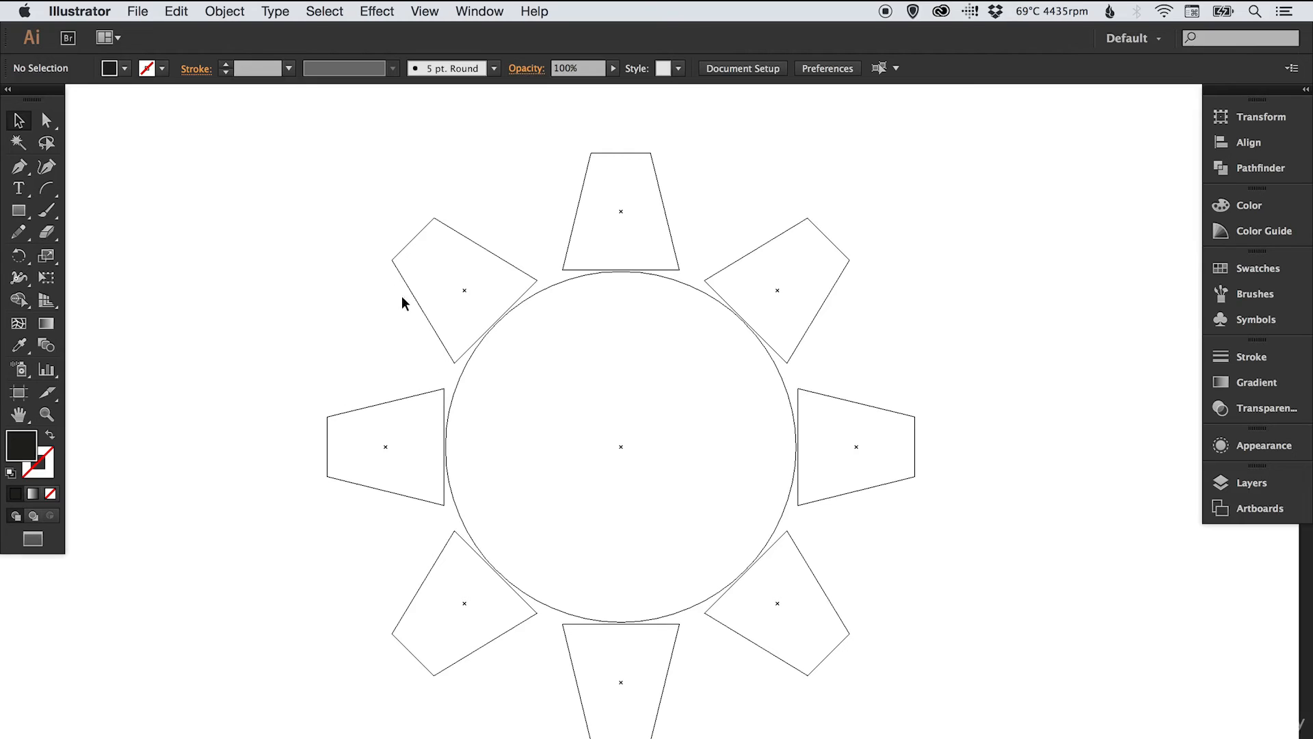
# - Expand the ring's 100 pt stroke with Fill and Stroke into filled outer and inner circles
pyautogui.click(457, 385)
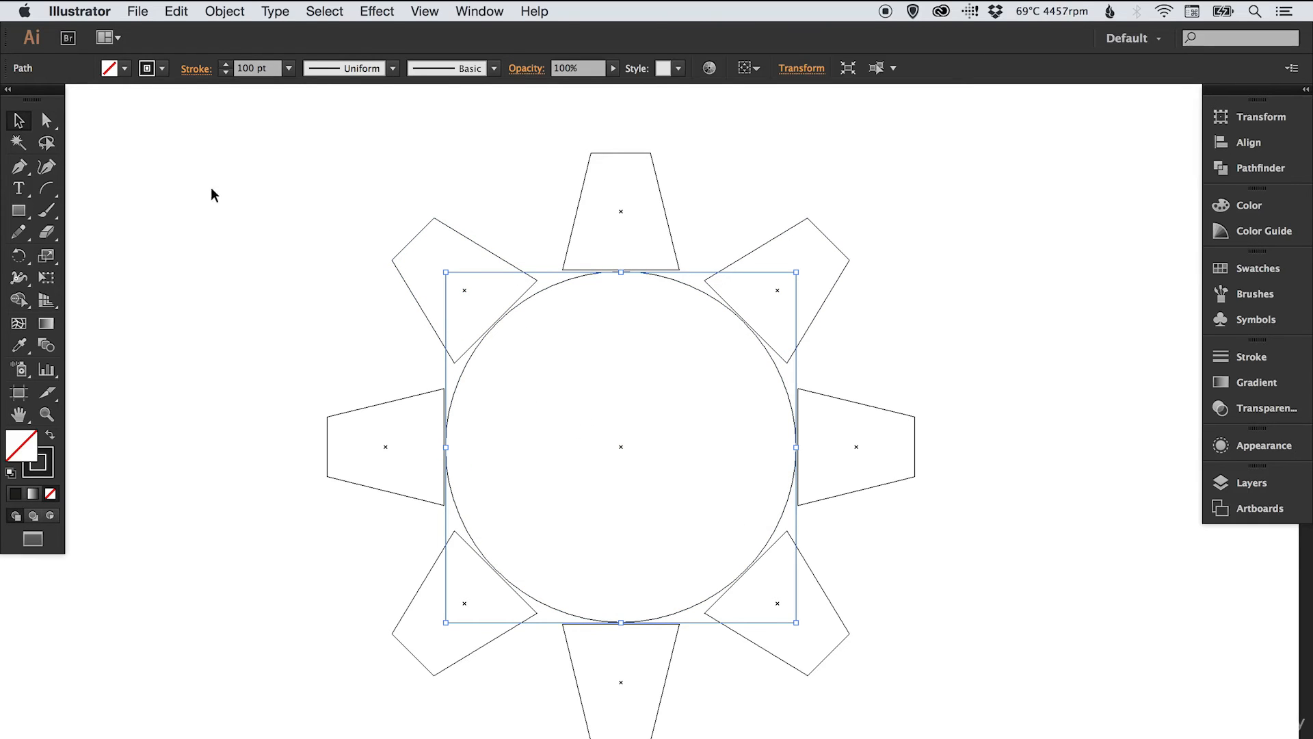
pyautogui.click(211, 238)
pyautogui.click(458, 380)
pyautogui.click(233, 12)
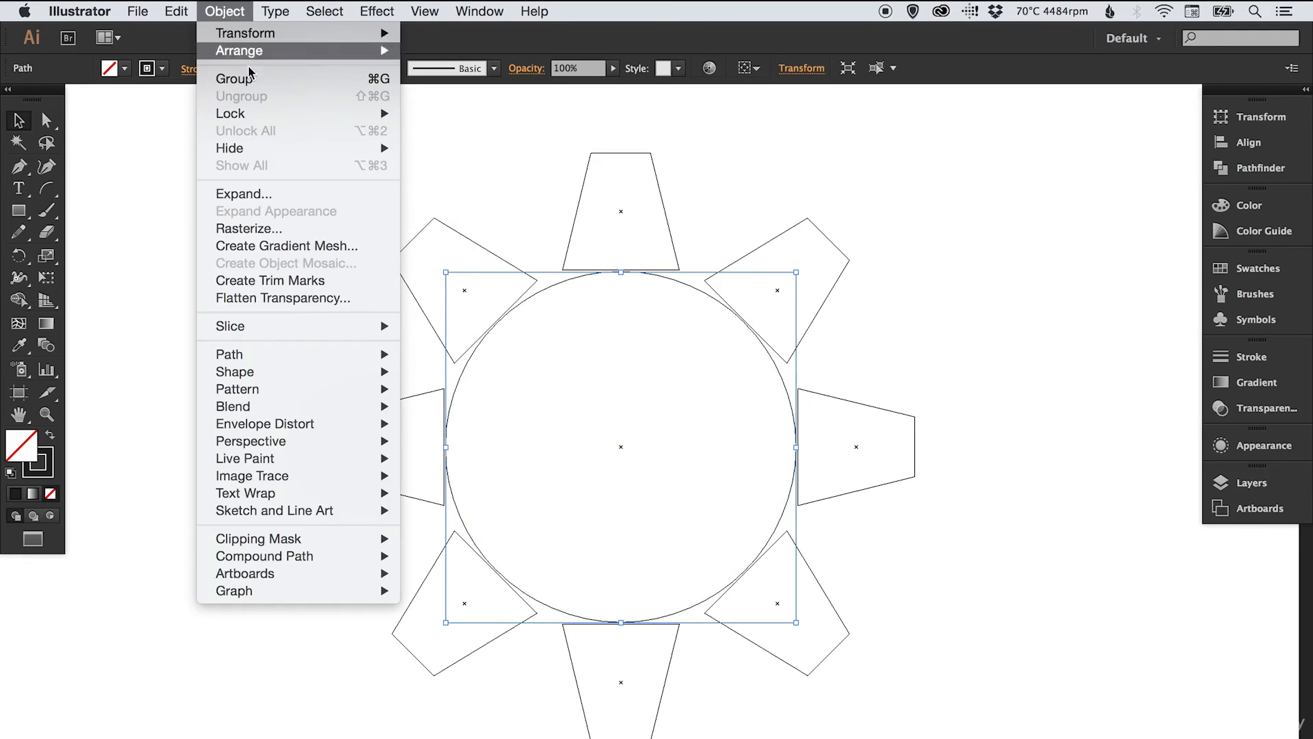
pyautogui.click(316, 193)
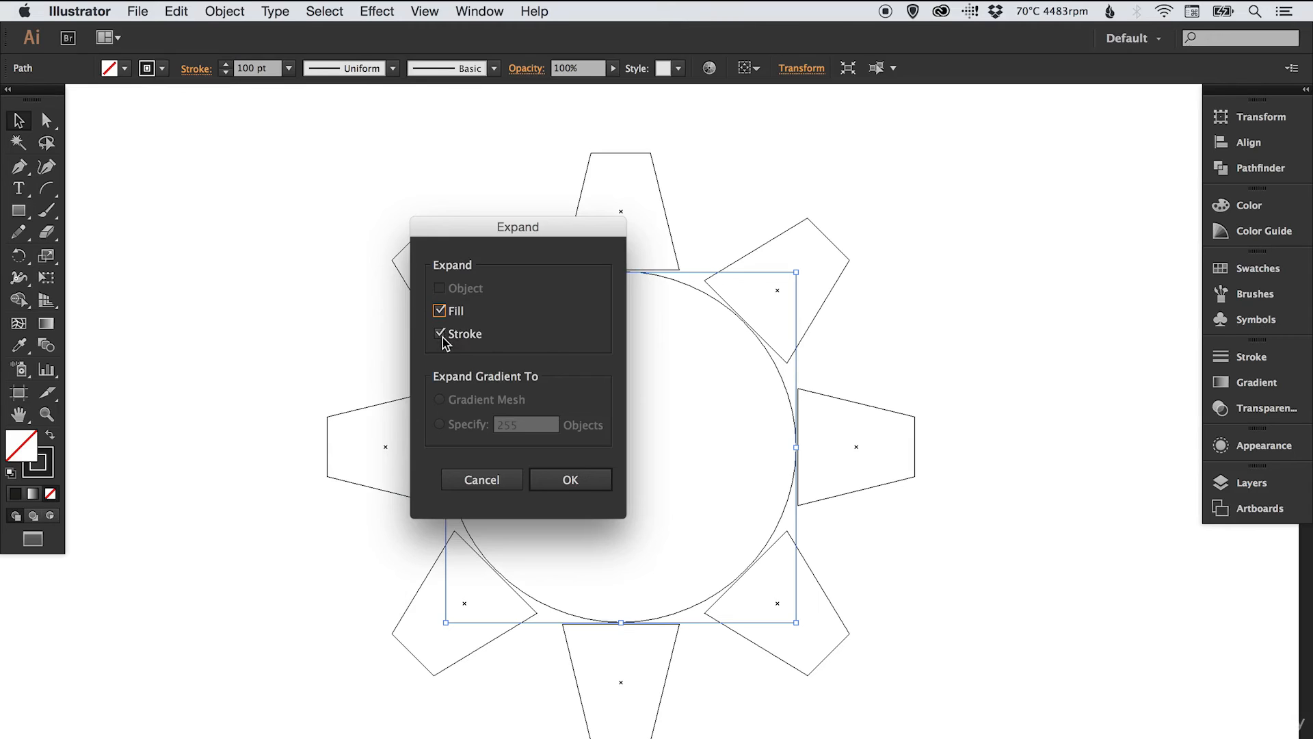
pyautogui.click(572, 482)
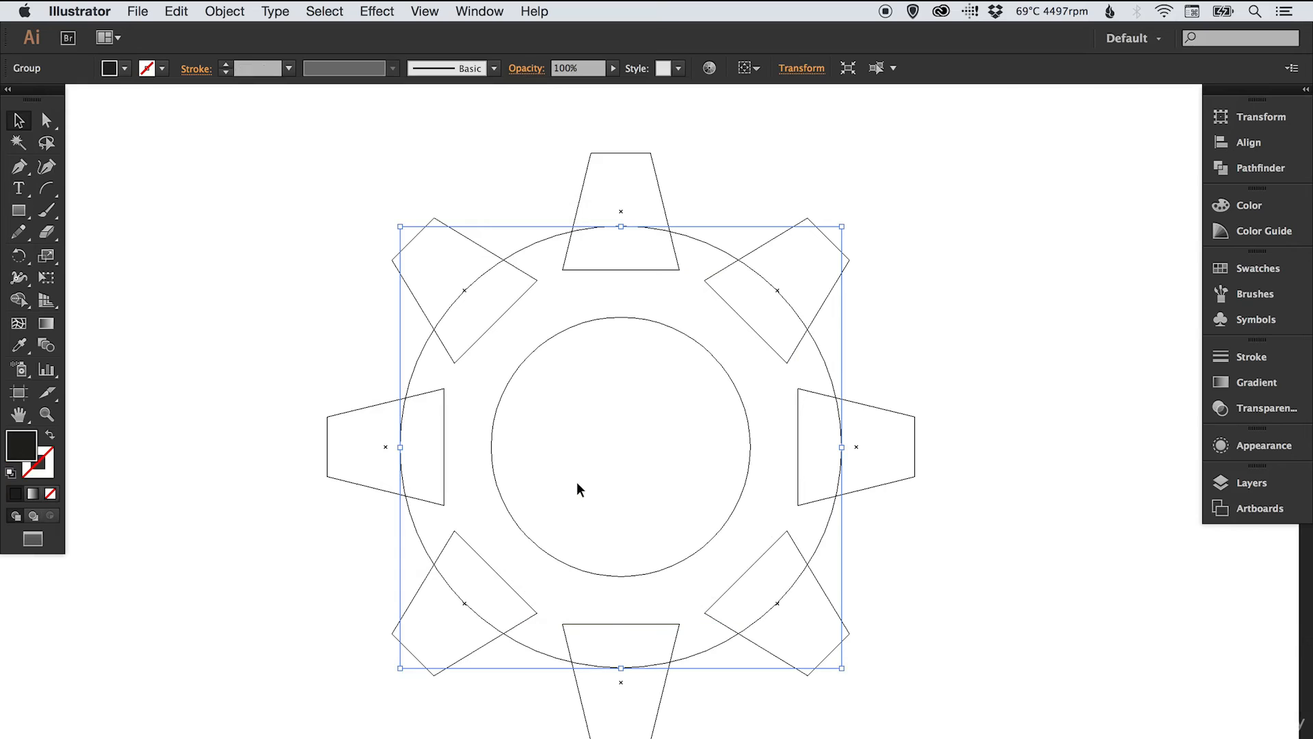
pyautogui.click(309, 365)
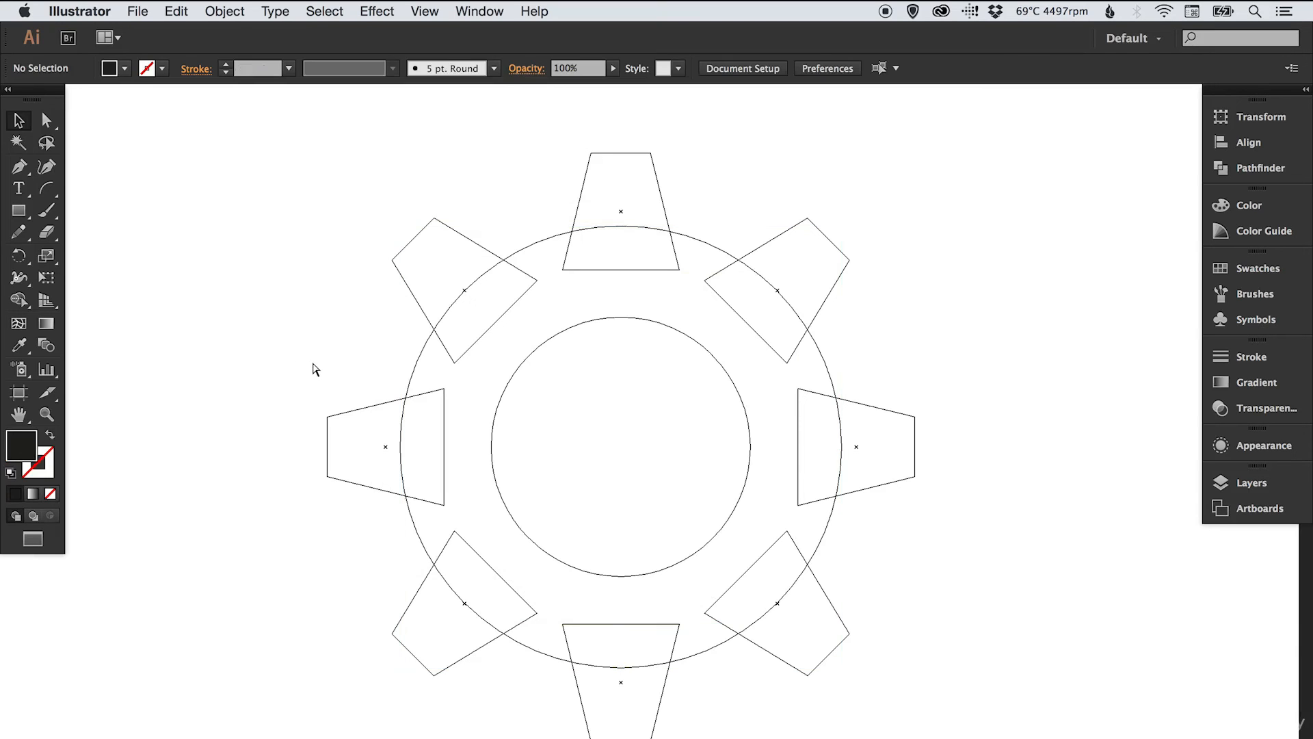
pyautogui.press('super+y')
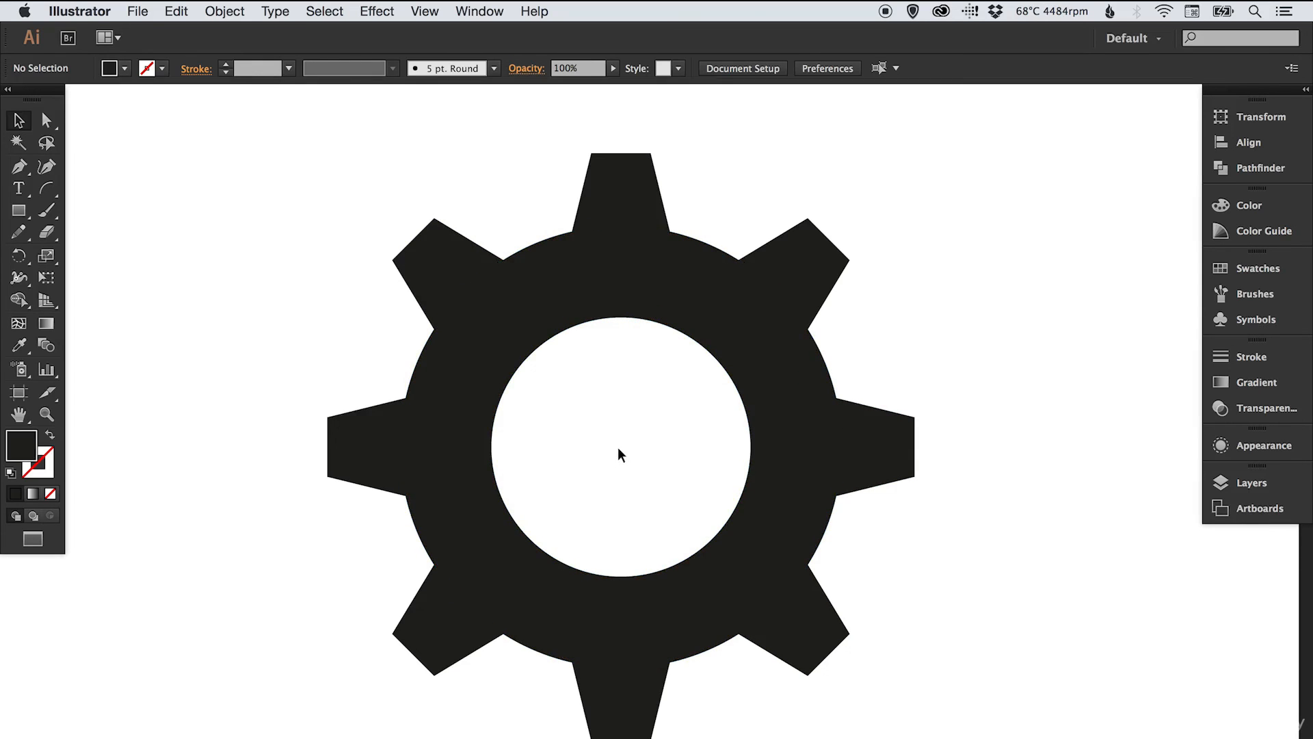
pyautogui.moveTo(293, 184); pyautogui.dragTo(960, 698)
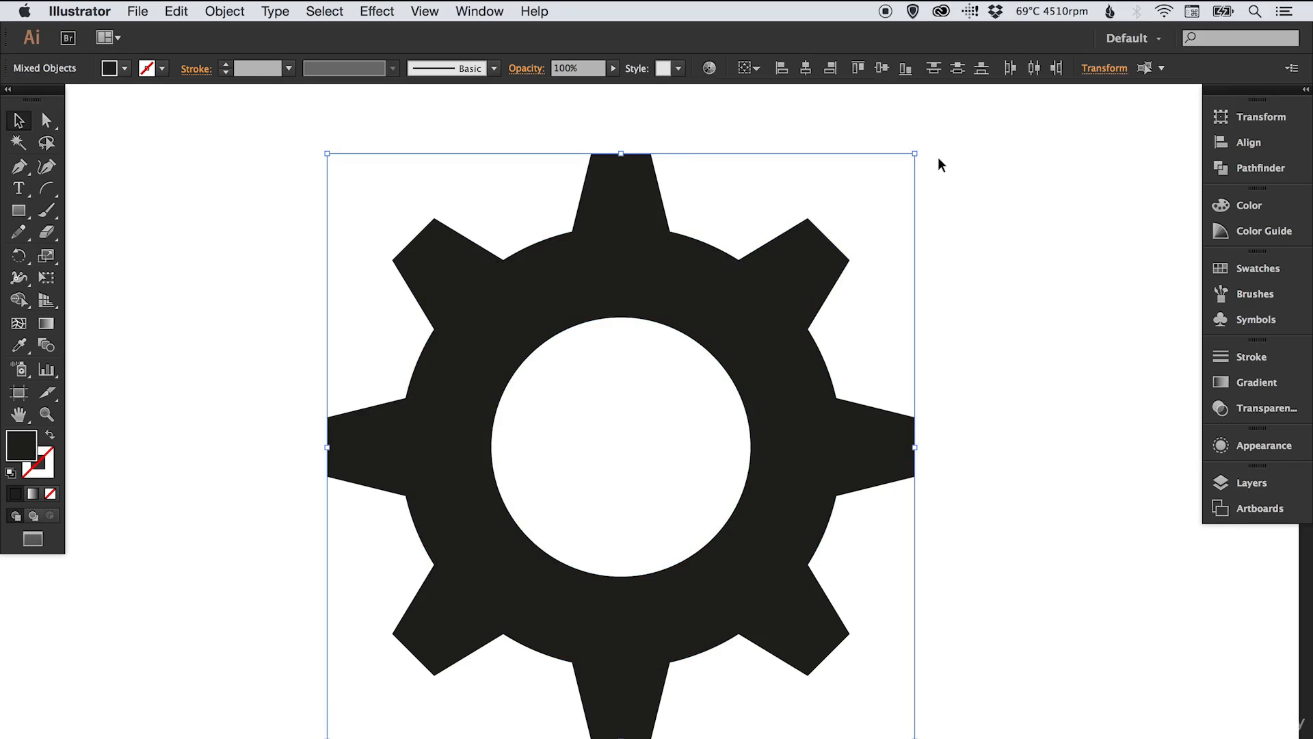
pyautogui.press('s')
pyautogui.moveTo(950, 141); pyautogui.dragTo(797, 282)
pyautogui.press('v')
pyautogui.click(879, 316)
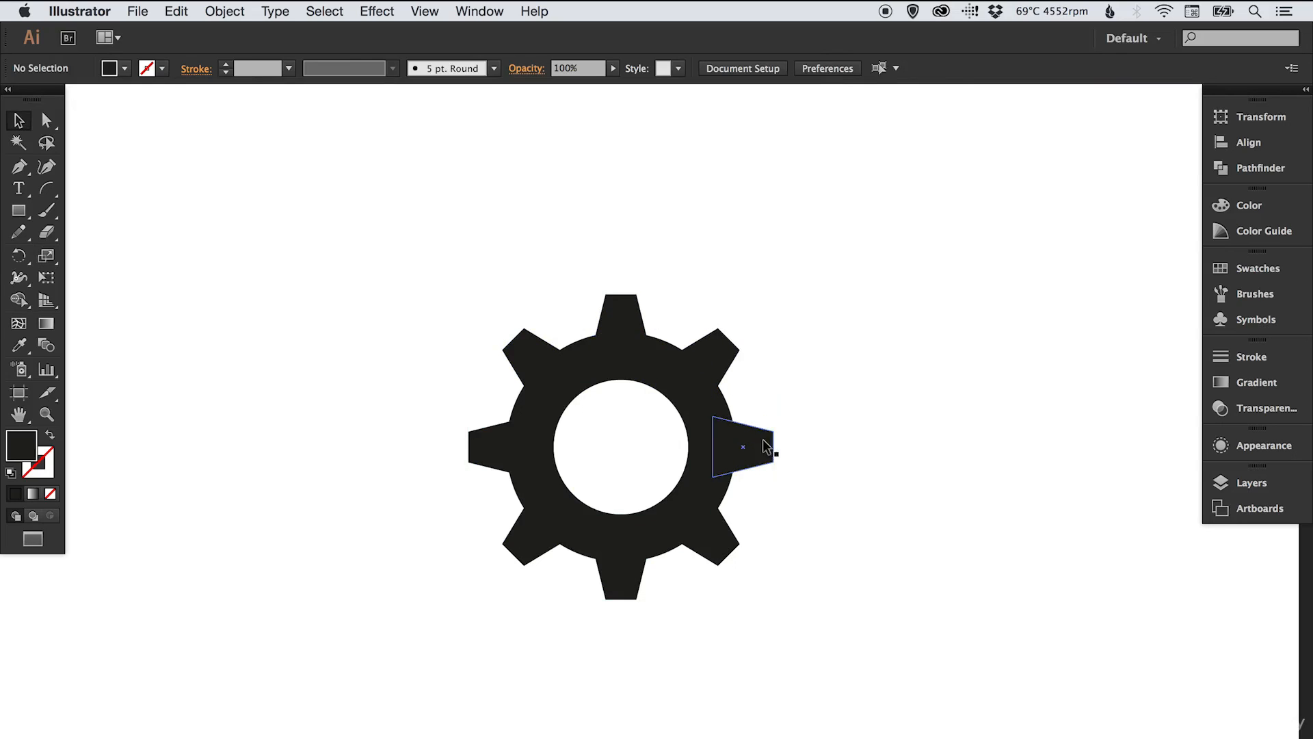
pyautogui.press('super+z')
pyautogui.press('super+z')
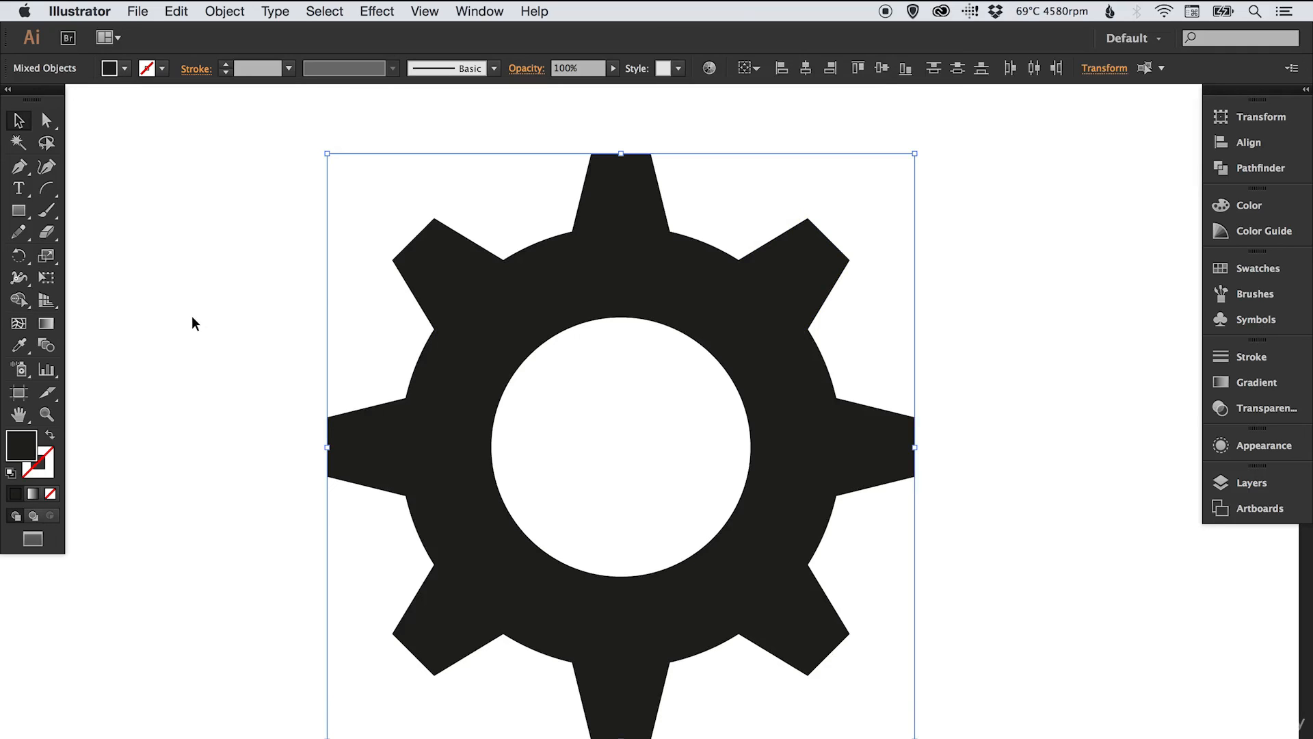
pyautogui.click(268, 284)
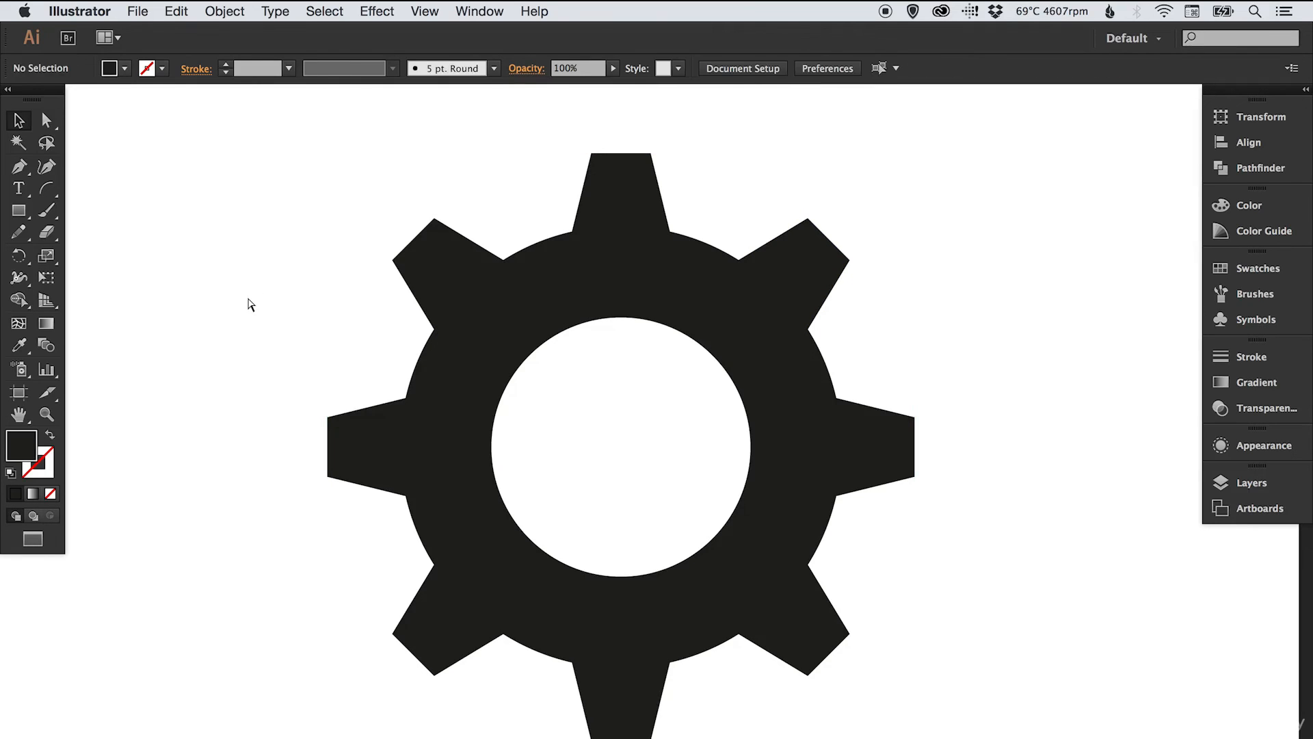
pyautogui.press('super+y')
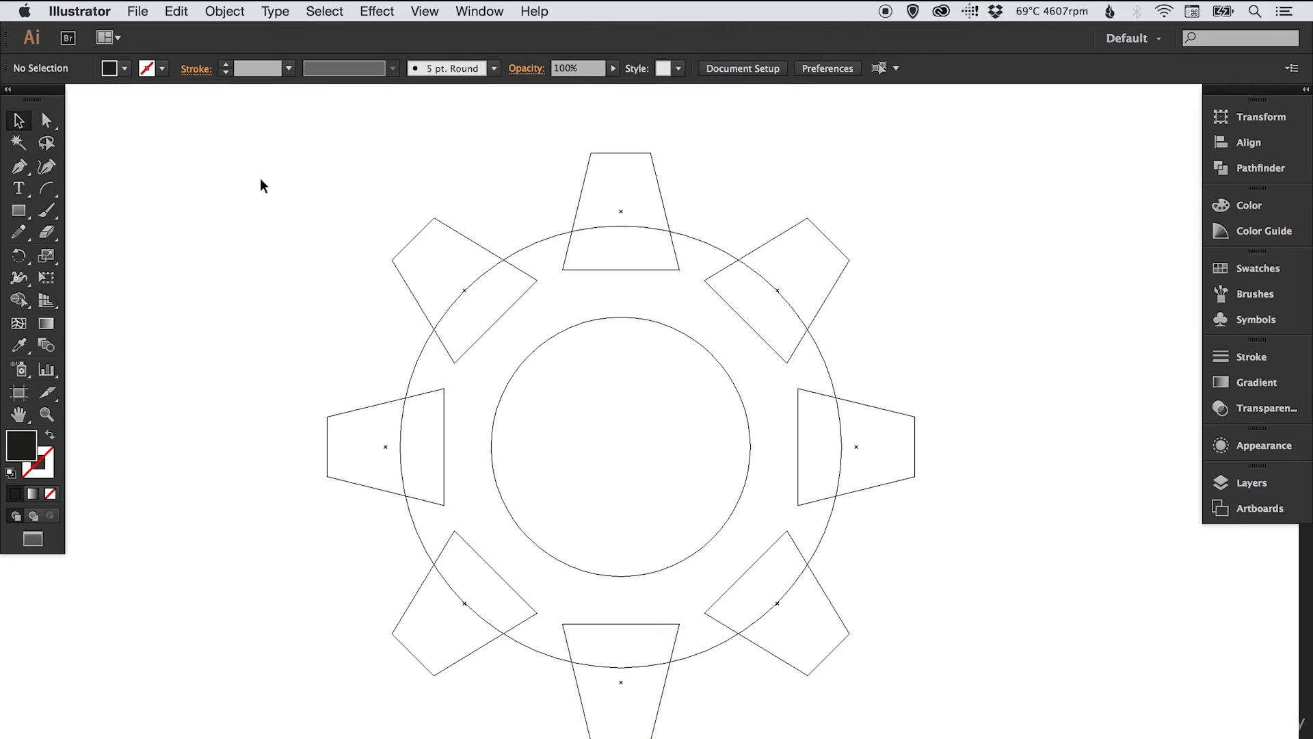
# - Select the ring and all eight teeth and unite them with Pathfinder into one compound path
pyautogui.moveTo(261, 179); pyautogui.dragTo(954, 714)
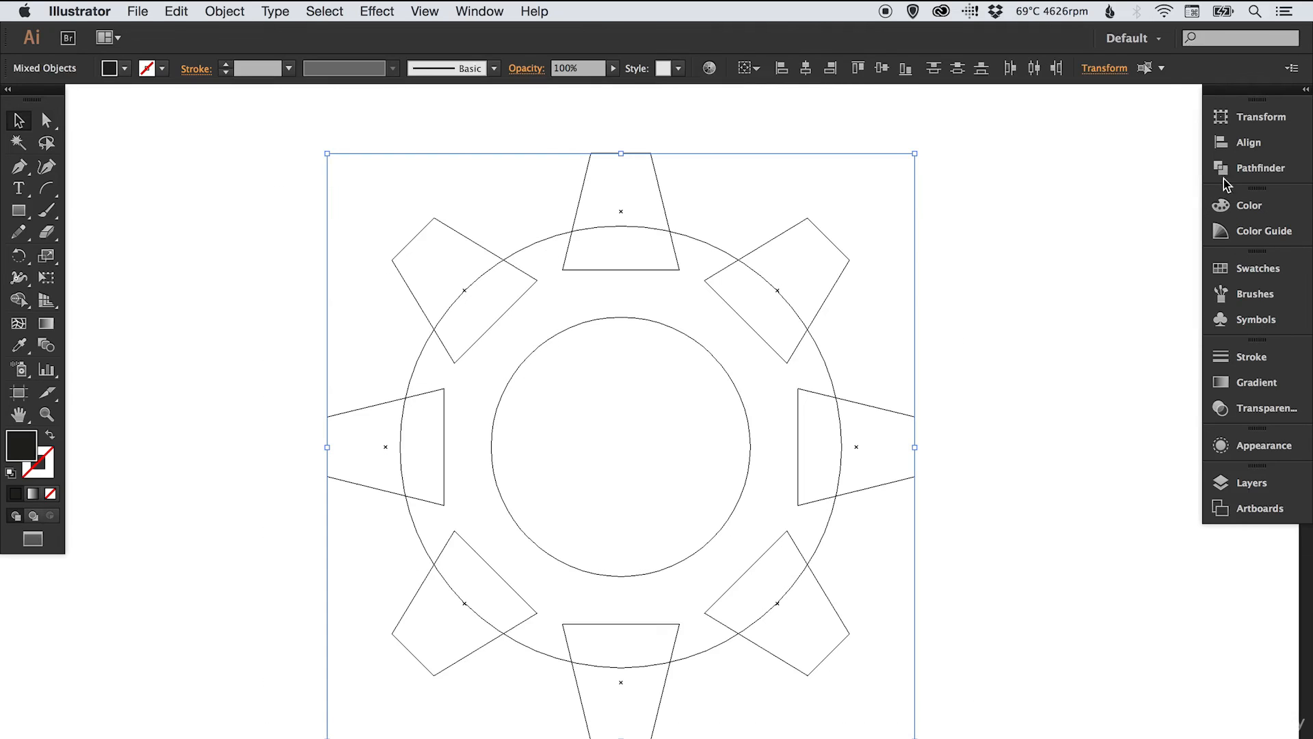
pyautogui.click(1262, 167)
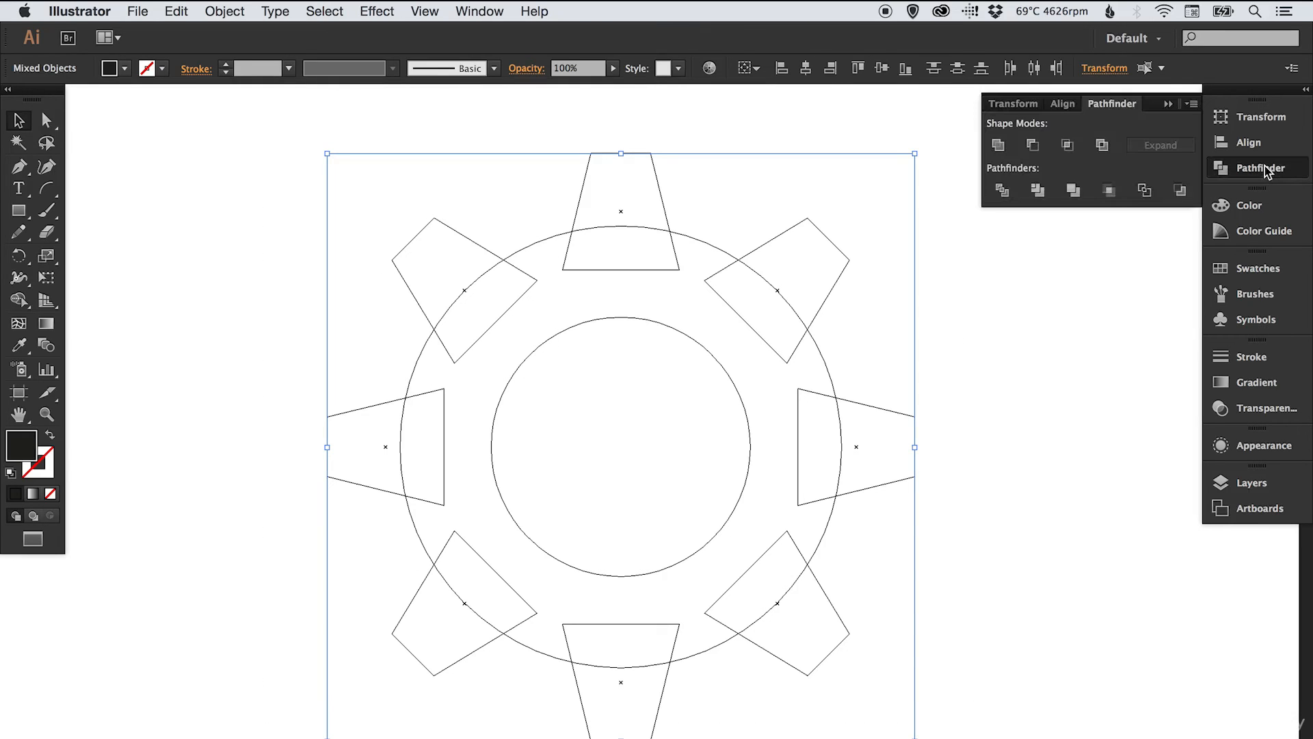
pyautogui.click(998, 145)
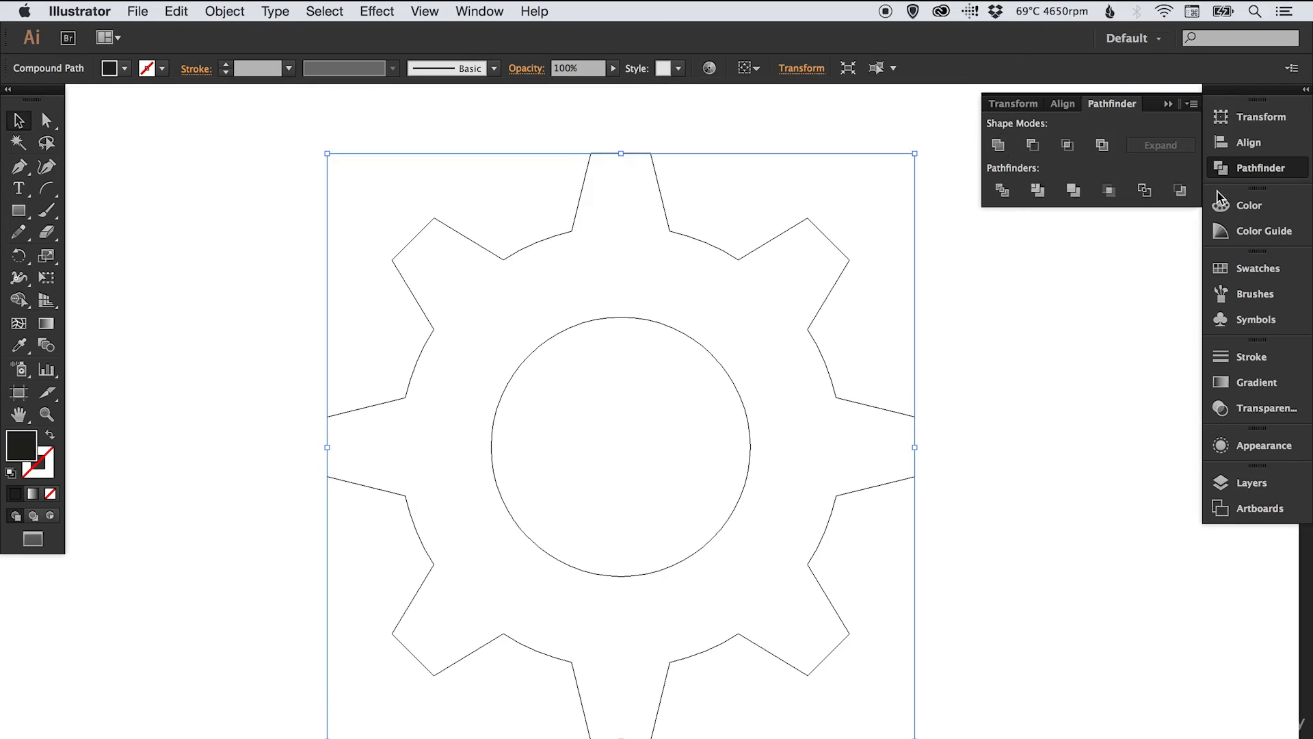
pyautogui.click(1257, 169)
# - Return to Preview mode to view the filled black gear, then deselect it
pyautogui.click(1164, 197)
pyautogui.press('super+y')
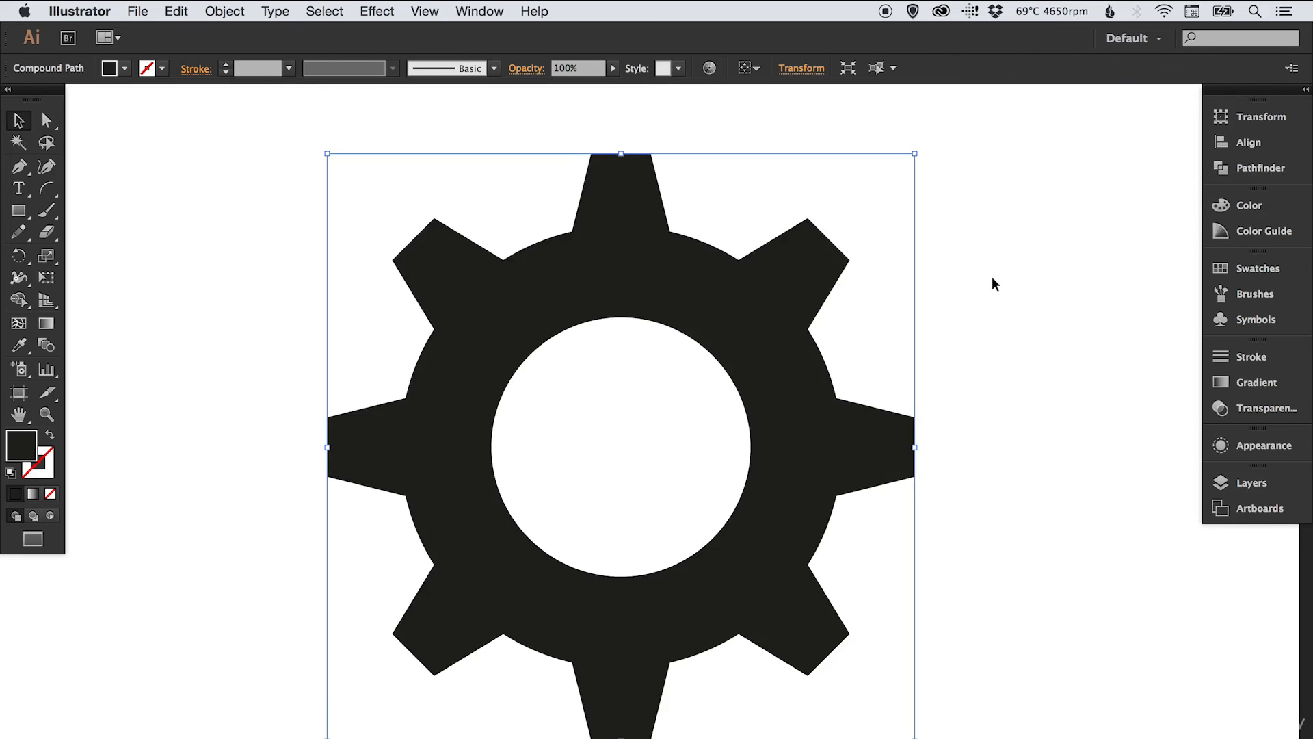
pyautogui.click(992, 277)
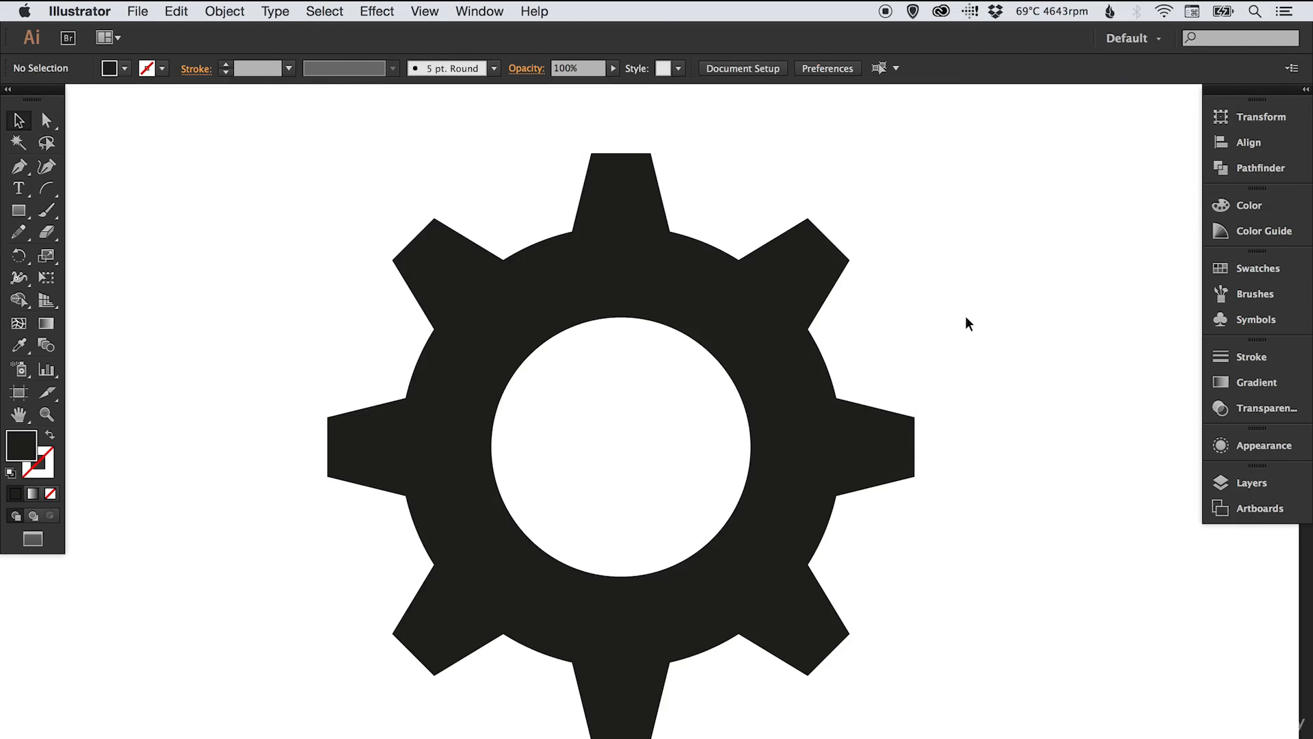